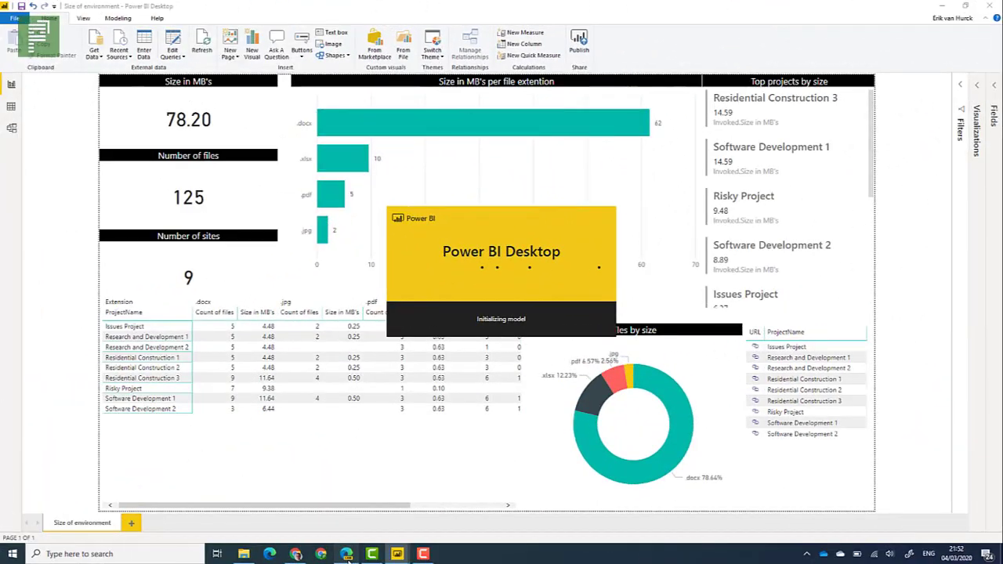
# - Bring up the SoftDev2 SharePoint project site in Edge to grab its URL
pyautogui.click(347, 554)
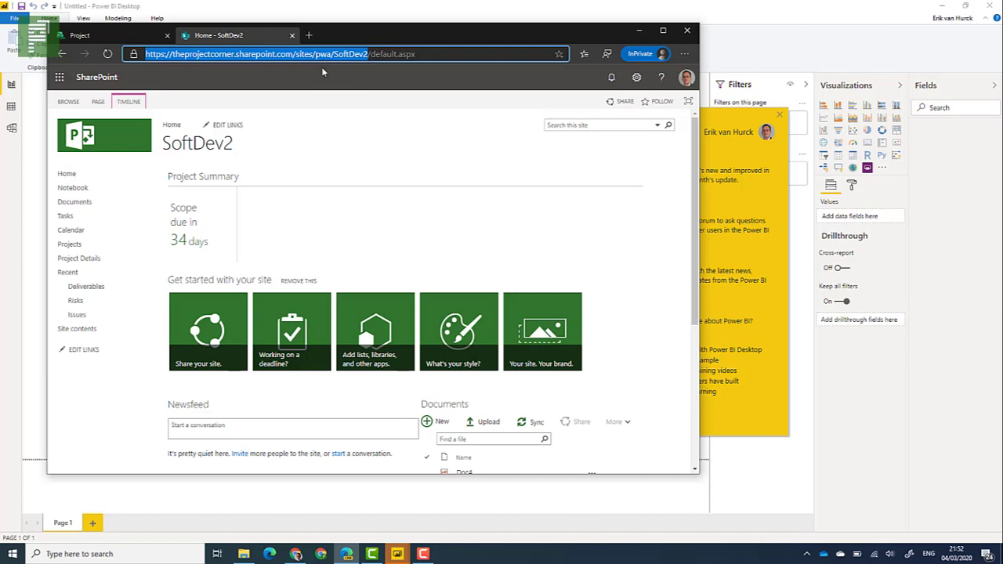
# - Connect a SharePoint folder source to the pasted SoftDev2 site URL and send it to Transform Data
pyautogui.click(780, 115)
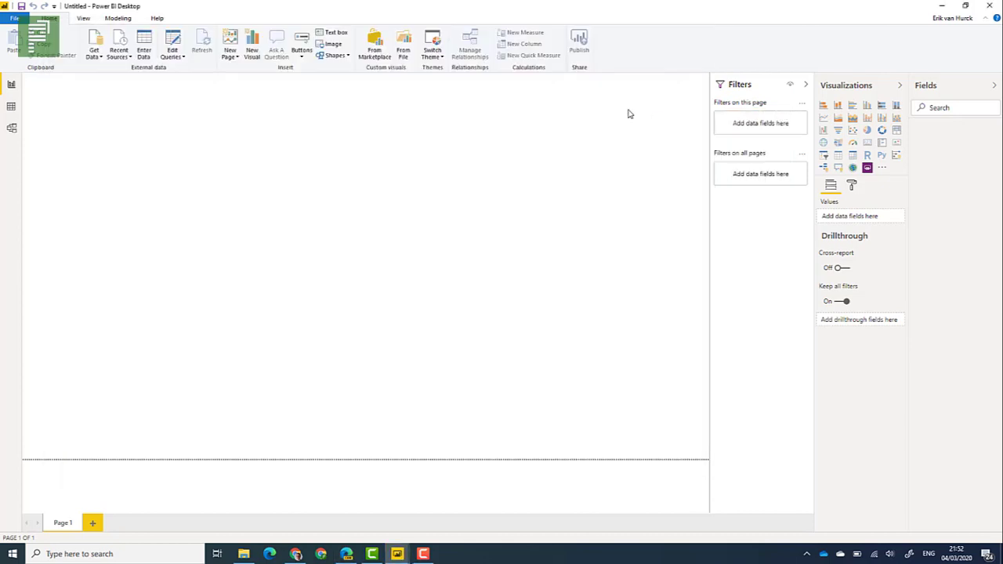
pyautogui.click(97, 54)
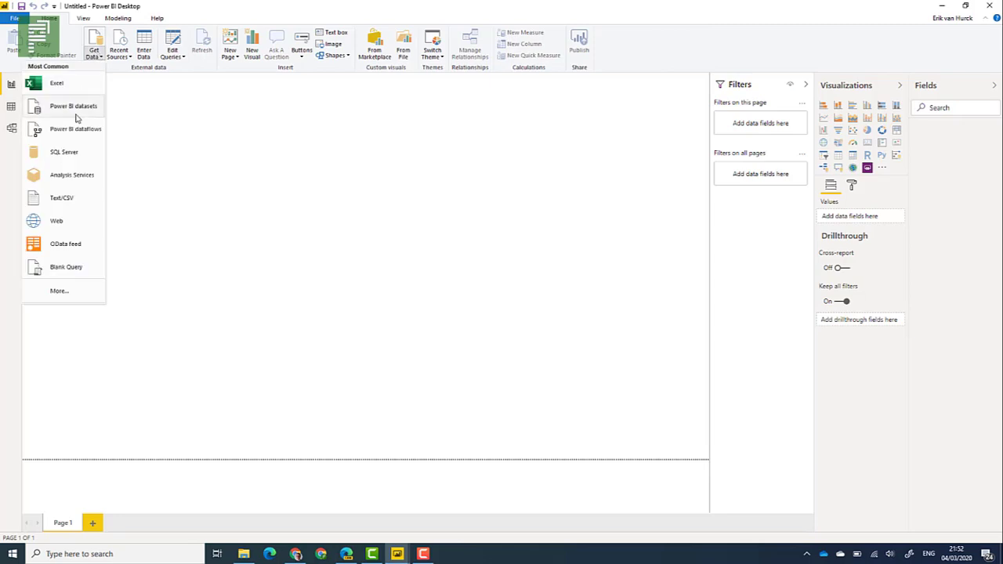
pyautogui.click(59, 291)
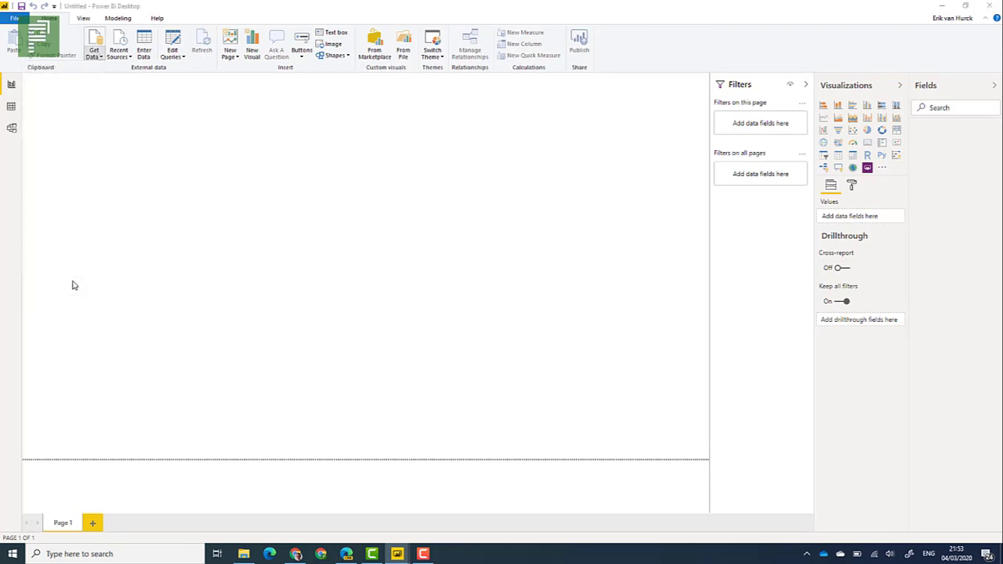
pyautogui.write('sharepoint')
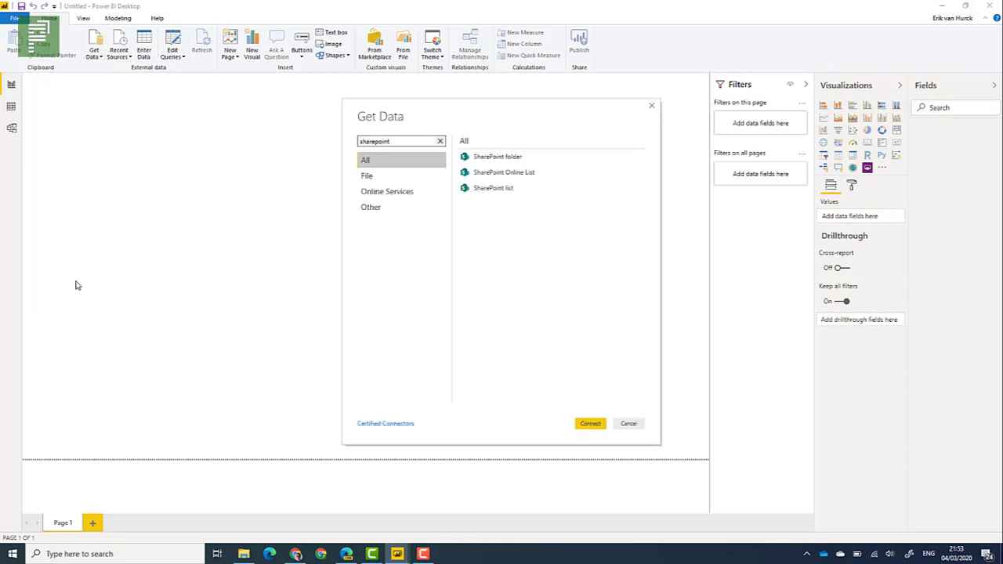
pyautogui.click(526, 158)
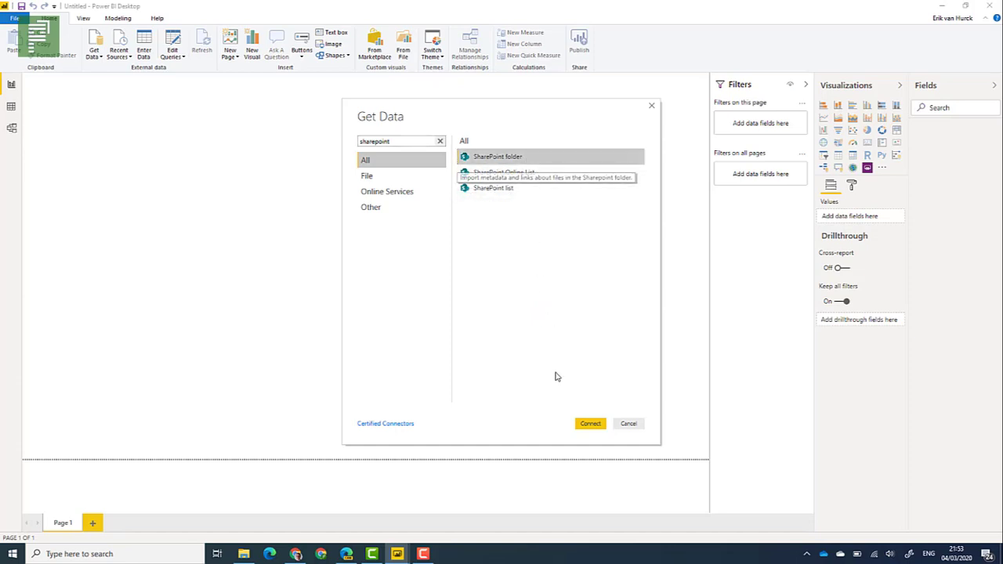
pyautogui.click(583, 423)
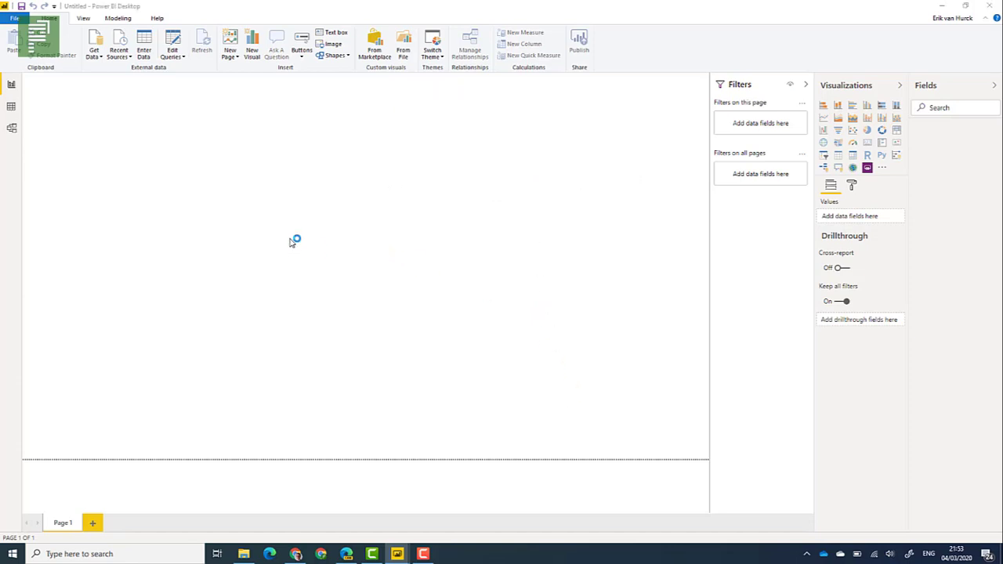
pyautogui.write('https://theprojectcorner.sharepoint.com/sites/pwa/SoftDev2')
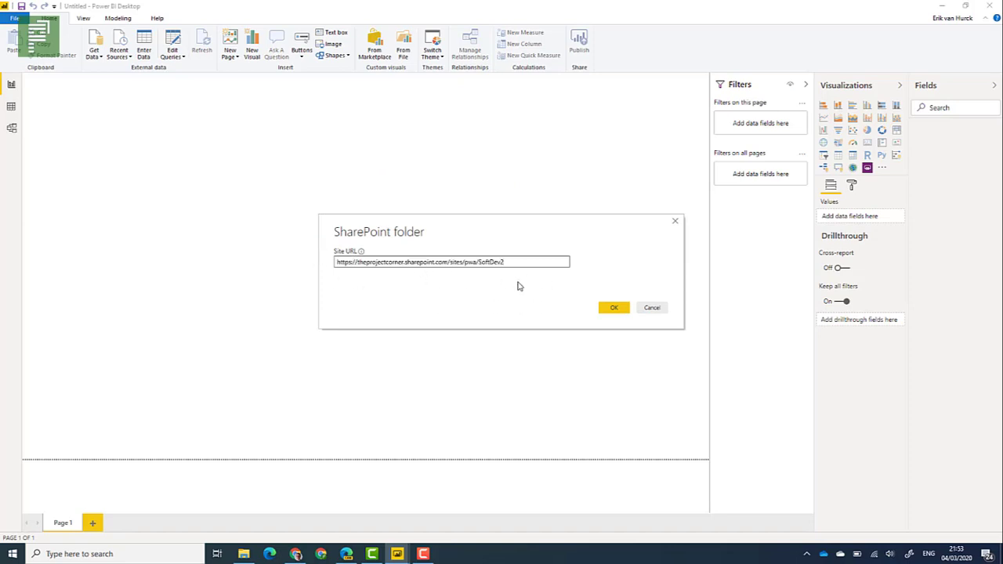
pyautogui.click(610, 307)
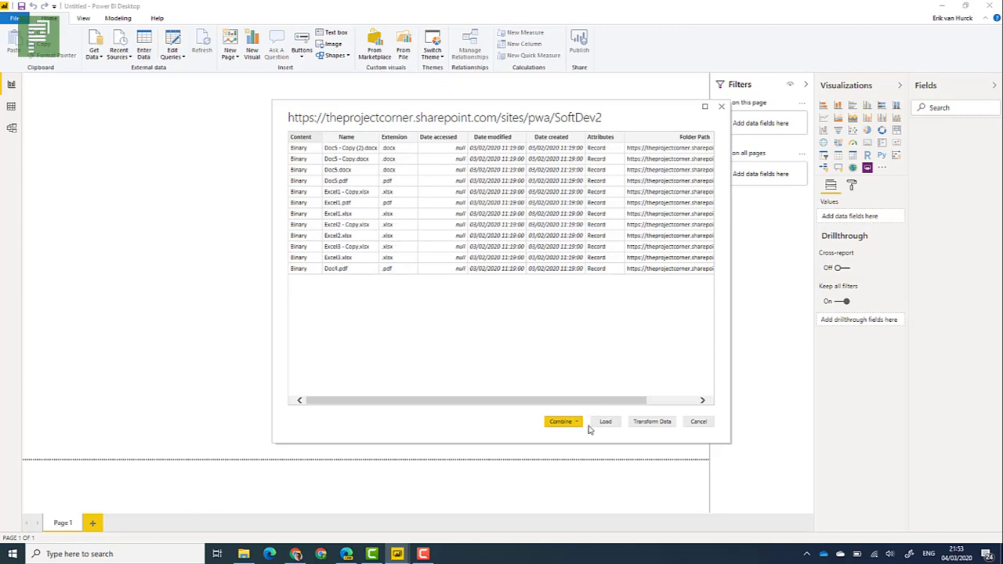
pyautogui.click(636, 429)
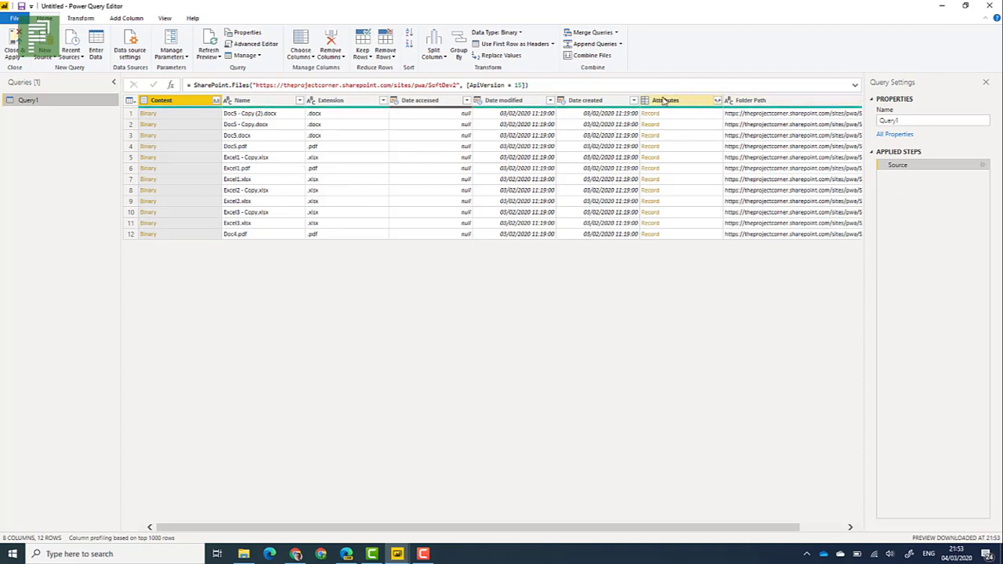
# - Expand Attributes into Size and Content Type, leaving Kind unticked
pyautogui.click(716, 101)
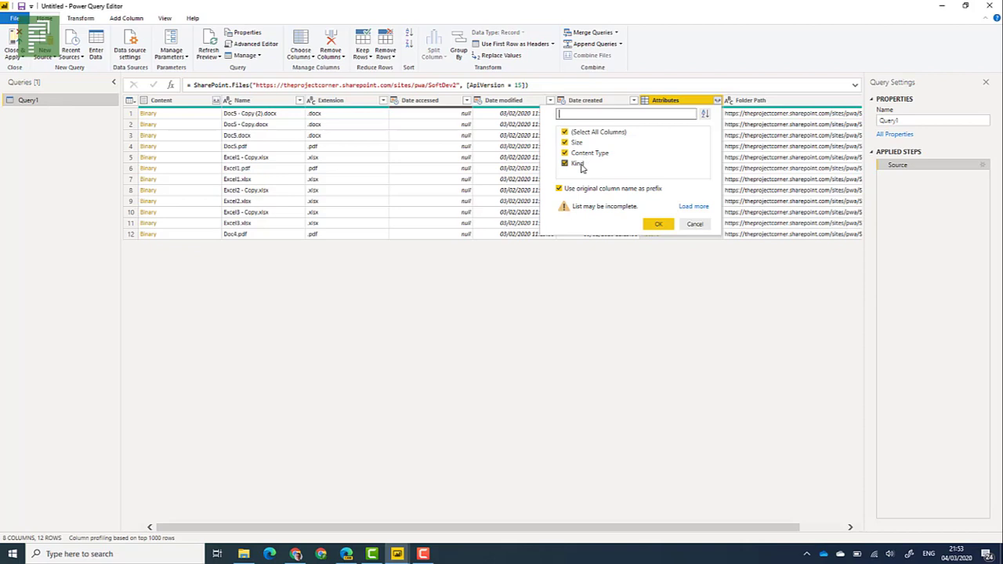
pyautogui.click(582, 165)
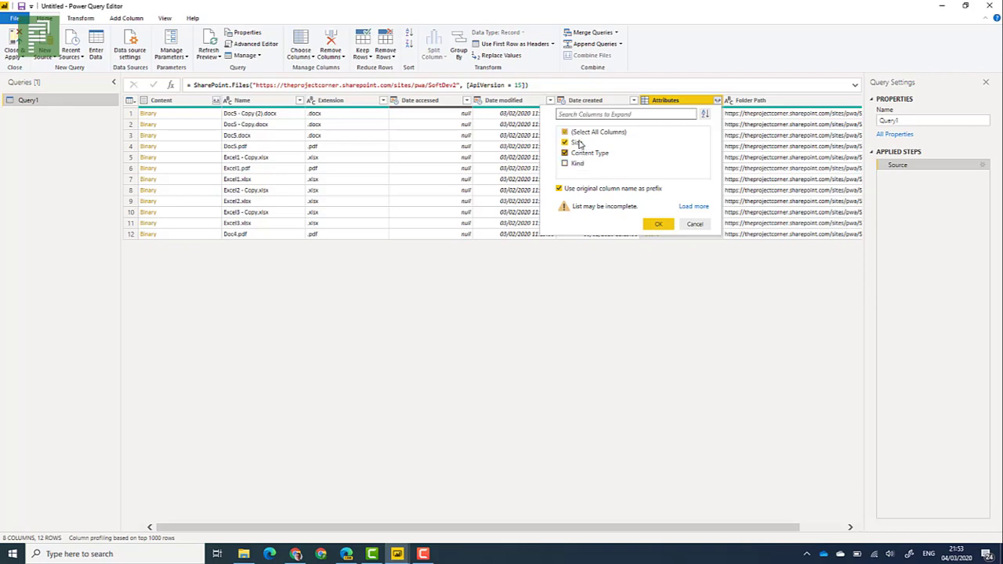
pyautogui.click(658, 225)
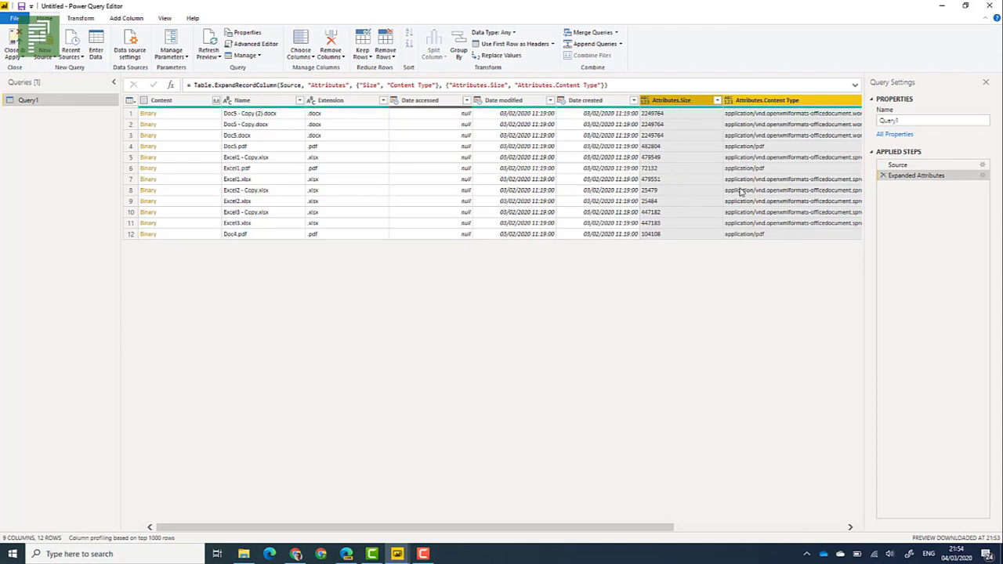
# - Inspect the size and extension values and the Attributes.Size column options without changing anything
pyautogui.click(678, 114)
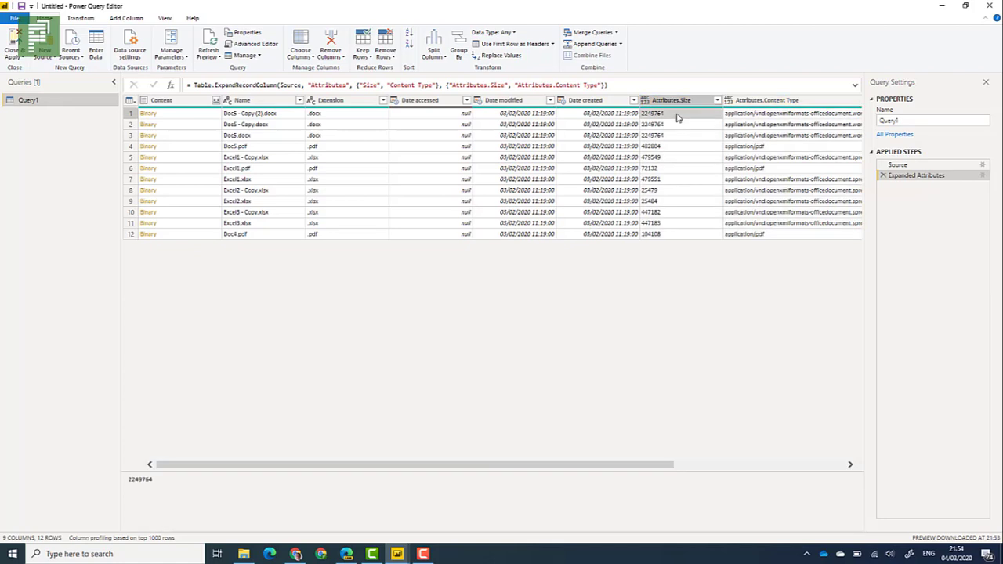
pyautogui.click(352, 116)
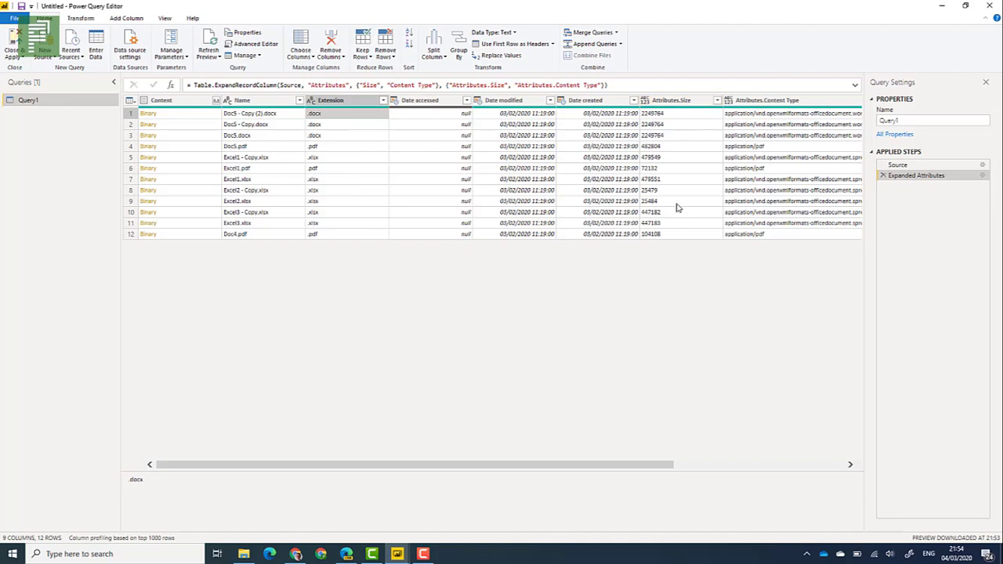
pyautogui.click(666, 127)
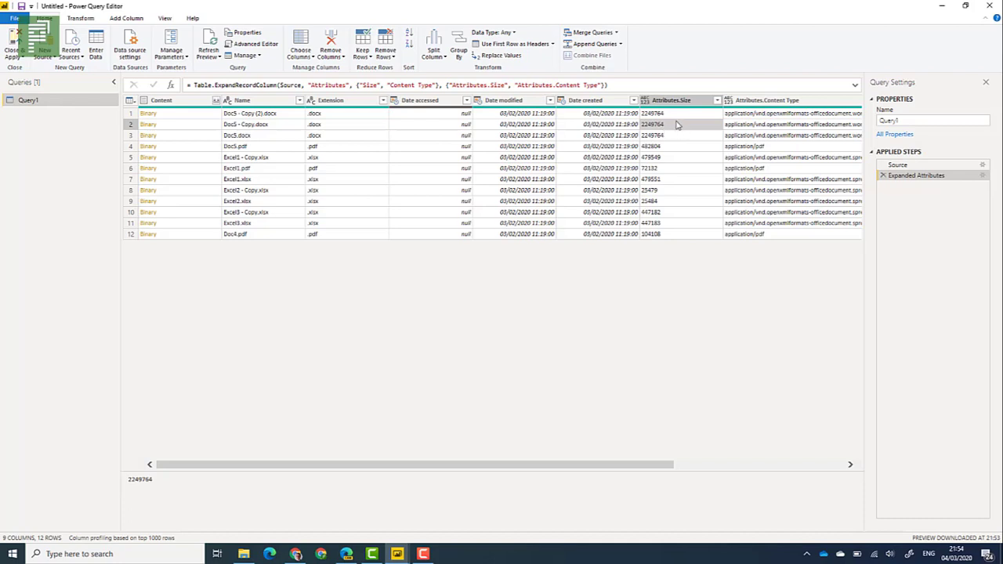
pyautogui.rightClick(675, 104)
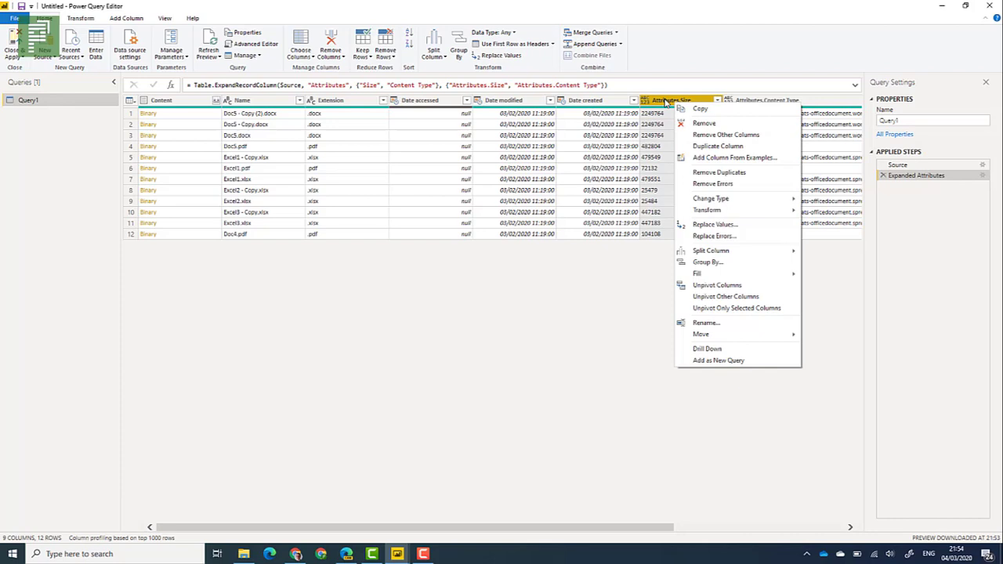
pyautogui.click(664, 51)
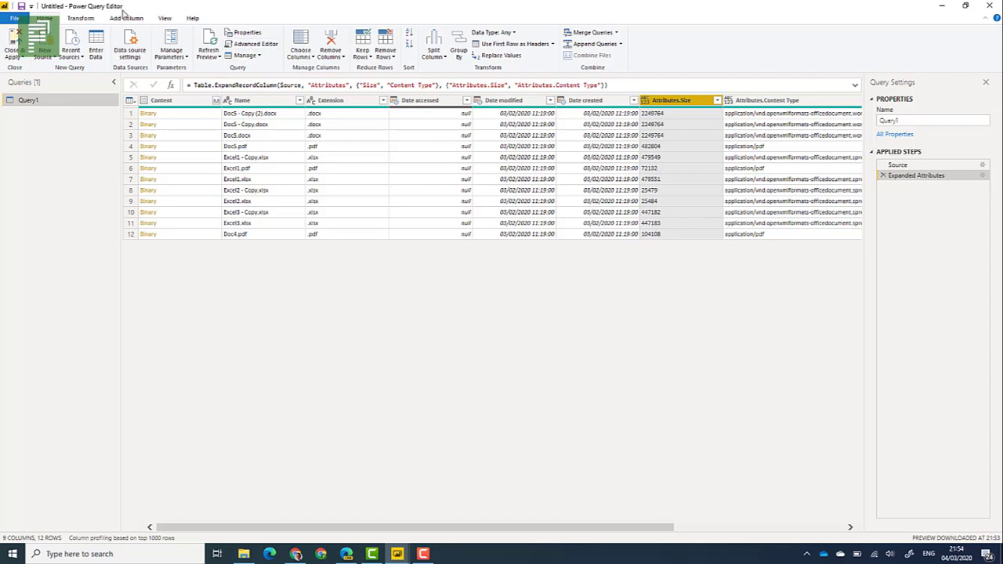
# - Change the Attributes.Size column type to Whole Number
pyautogui.click(128, 19)
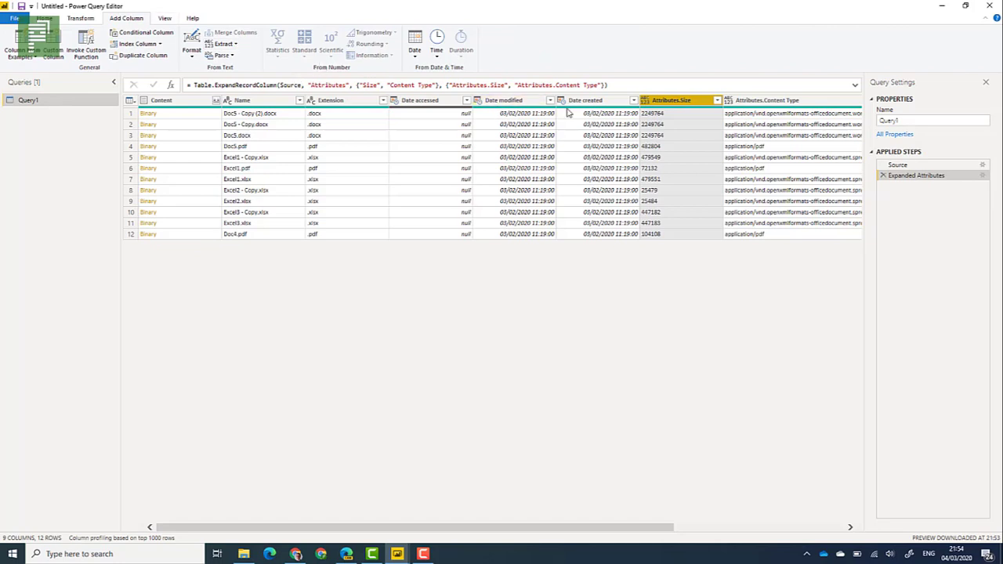
pyautogui.rightClick(680, 108)
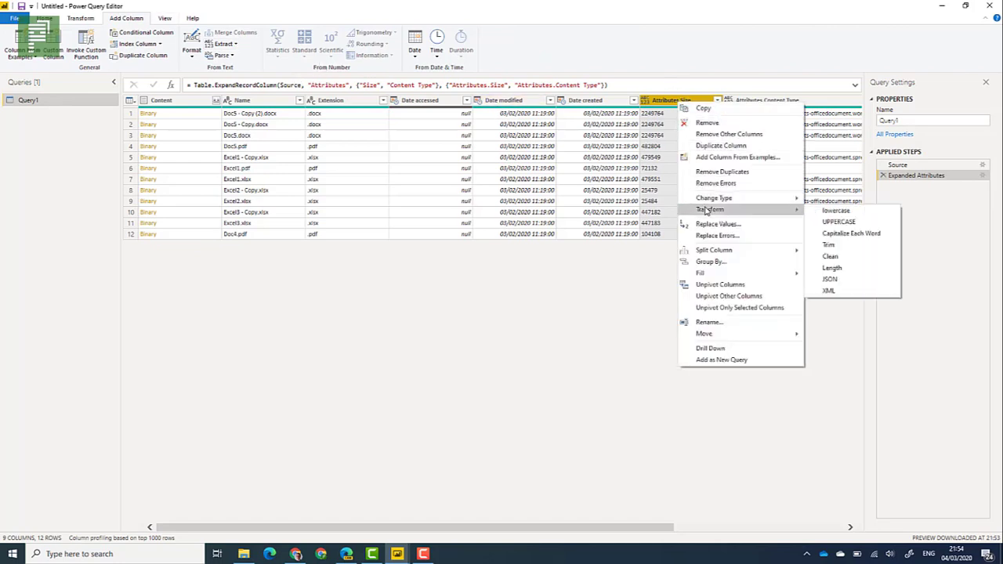
pyautogui.moveTo(736, 198)
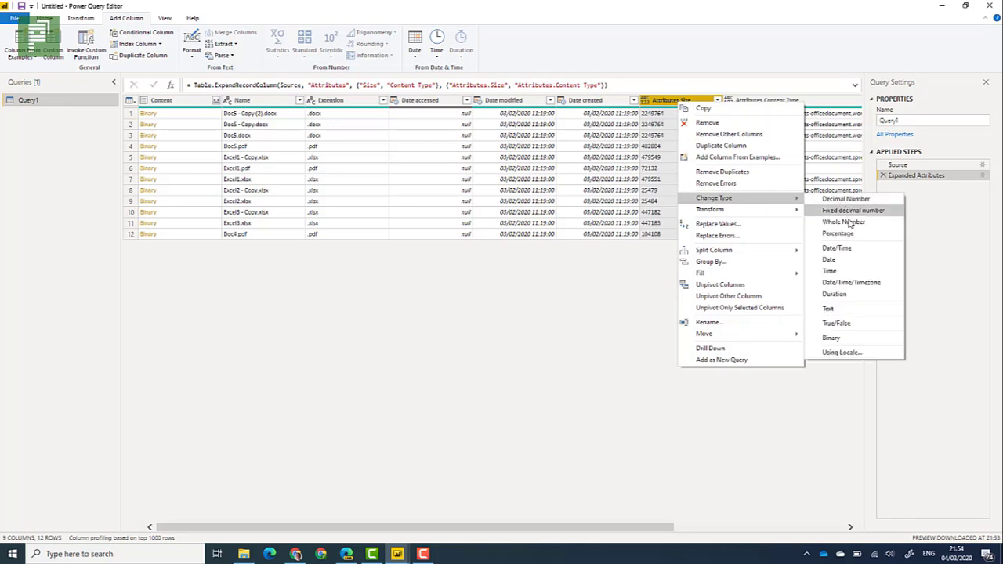
pyautogui.click(843, 222)
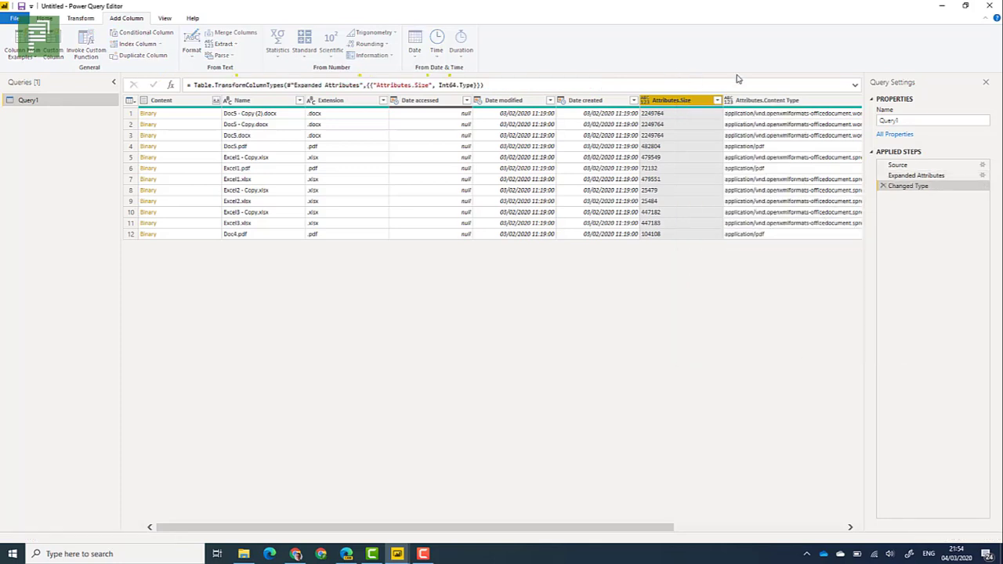
# - Add a Division column dividing Attributes.Size by 1024
pyautogui.keyDown('ctrl'); pyautogui.click(623, 102); pyautogui.keyUp('ctrl')
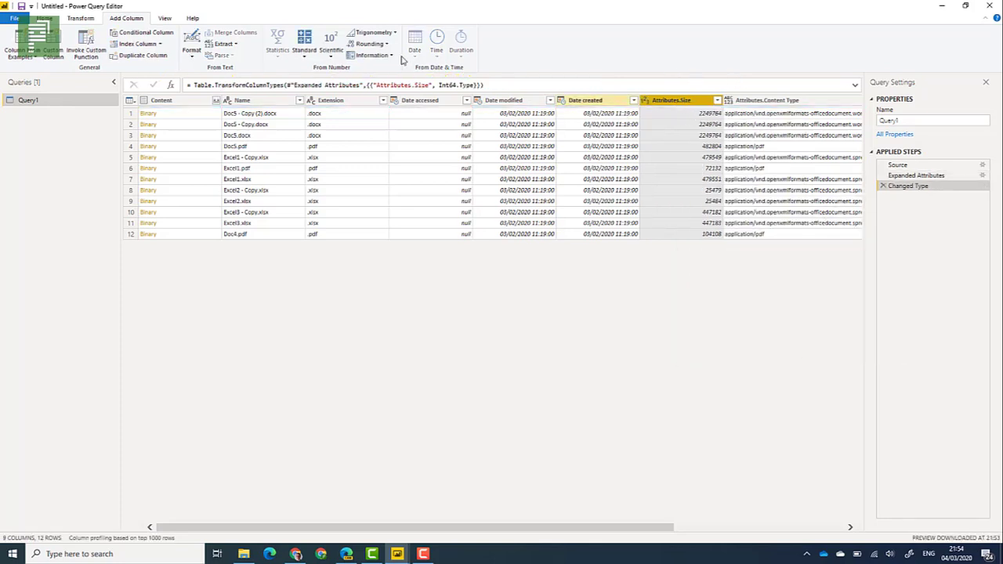
pyautogui.click(313, 51)
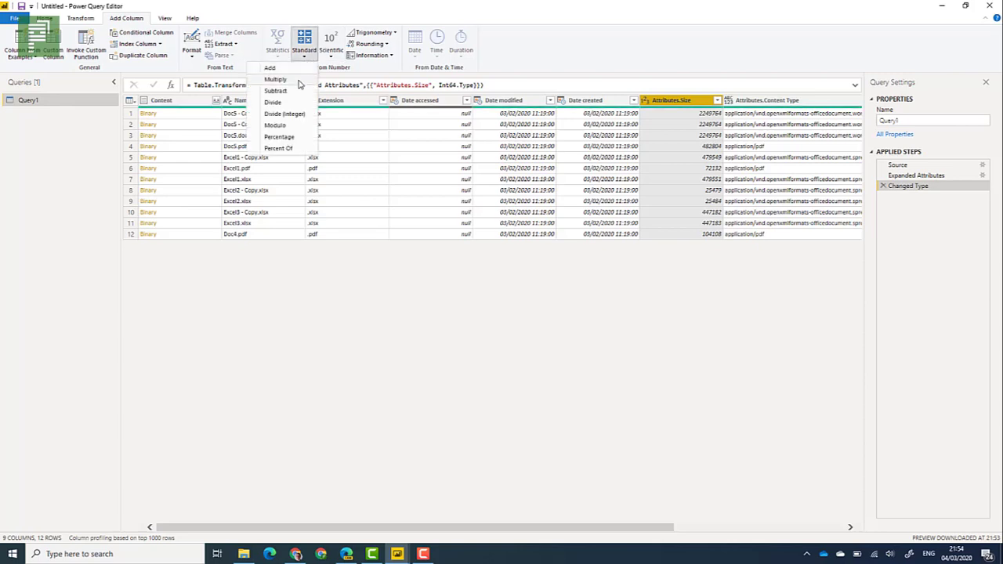
pyautogui.click(295, 103)
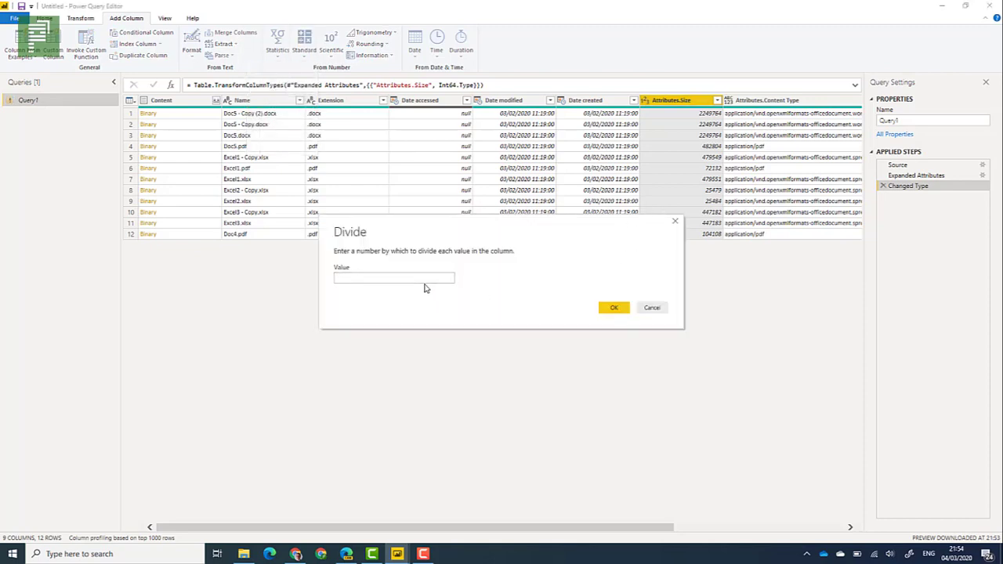
pyautogui.click(420, 279)
pyautogui.click(614, 307)
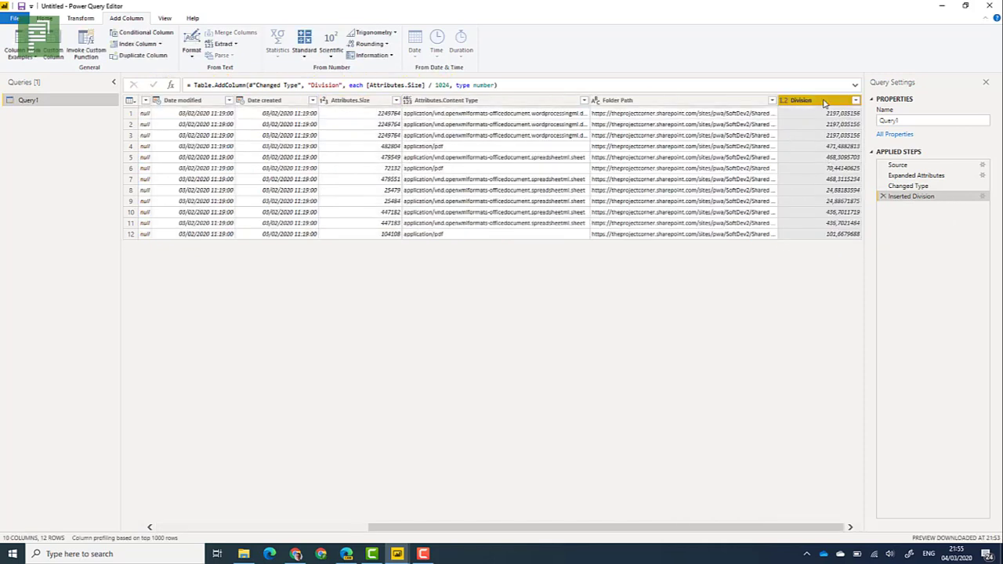
# - Rename the Division column to Size in KB
pyautogui.rightClick(823, 102)
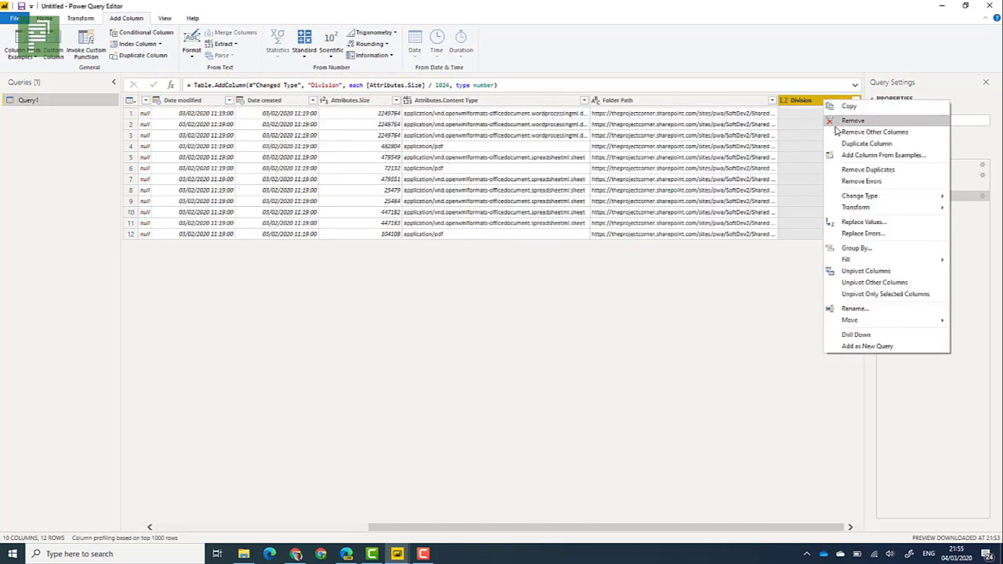
pyautogui.click(854, 309)
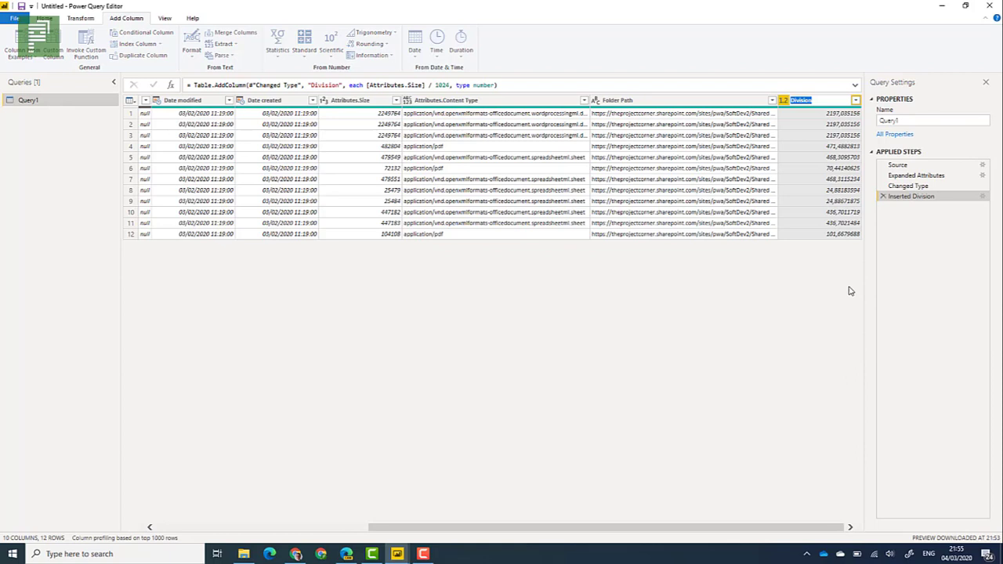
pyautogui.write('Size in KB')
pyautogui.press('Return')
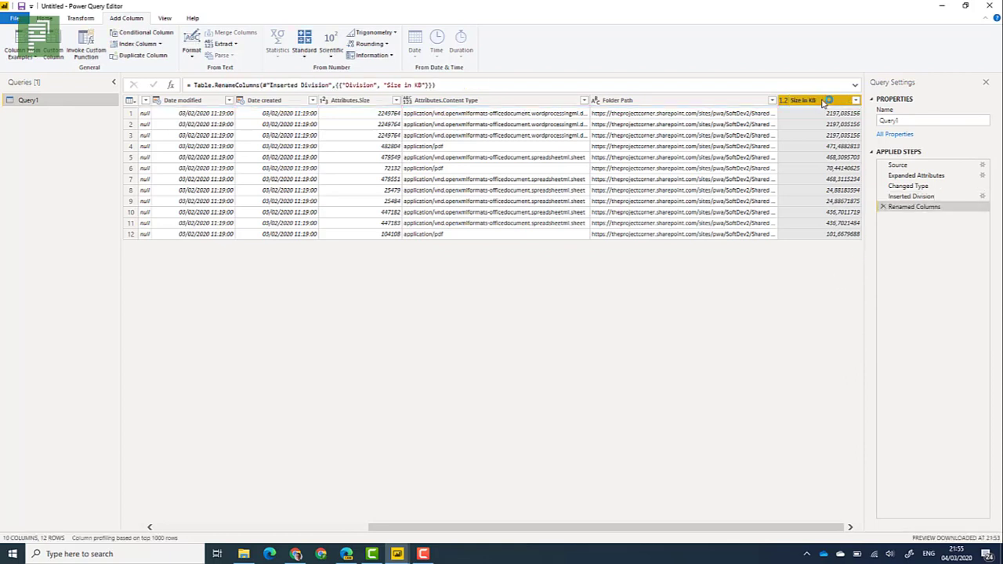
pyautogui.rightClick(822, 102)
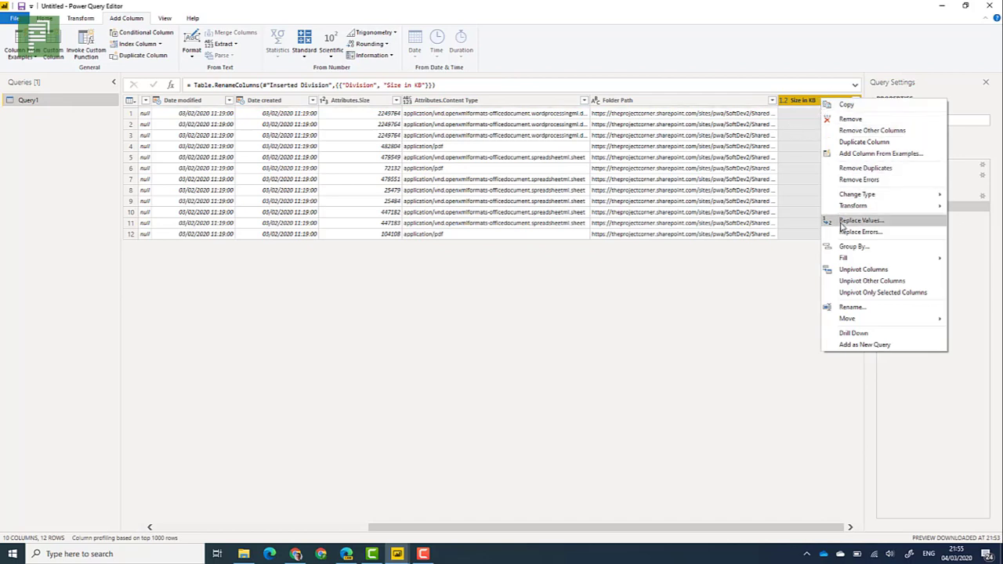
pyautogui.click(193, 11)
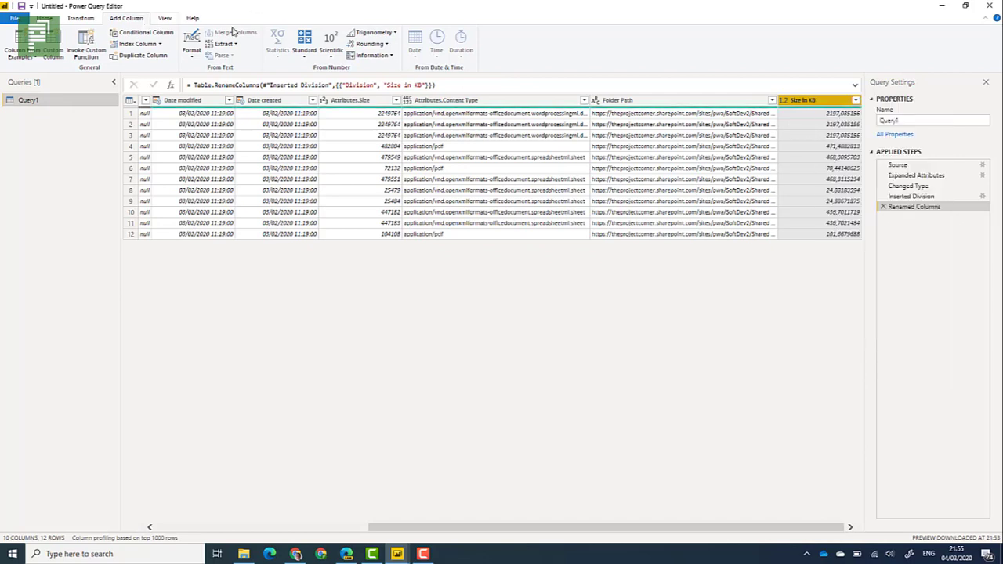
# - Add a new Division column dividing Size in KB by 1024
pyautogui.click(305, 55)
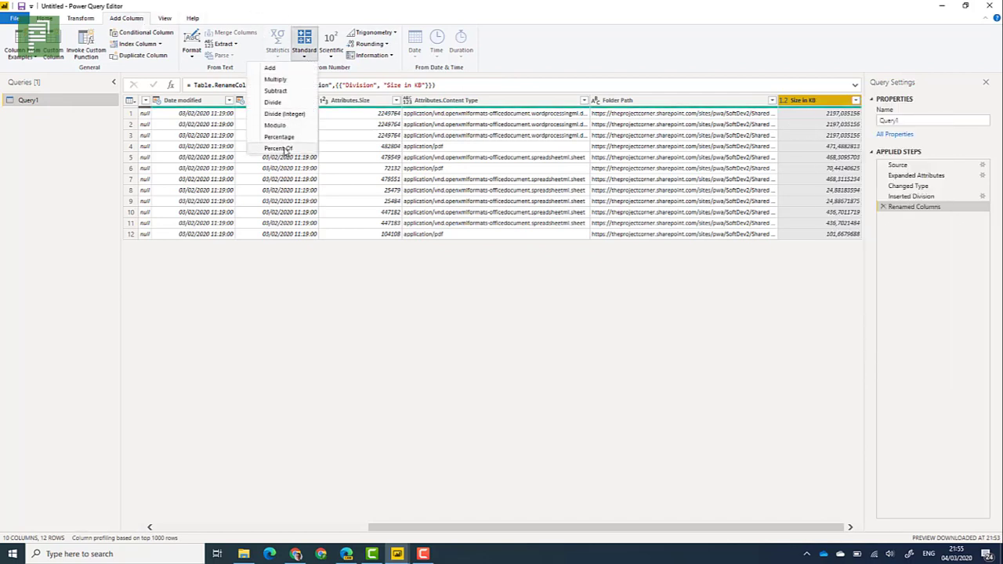
pyautogui.click(271, 102)
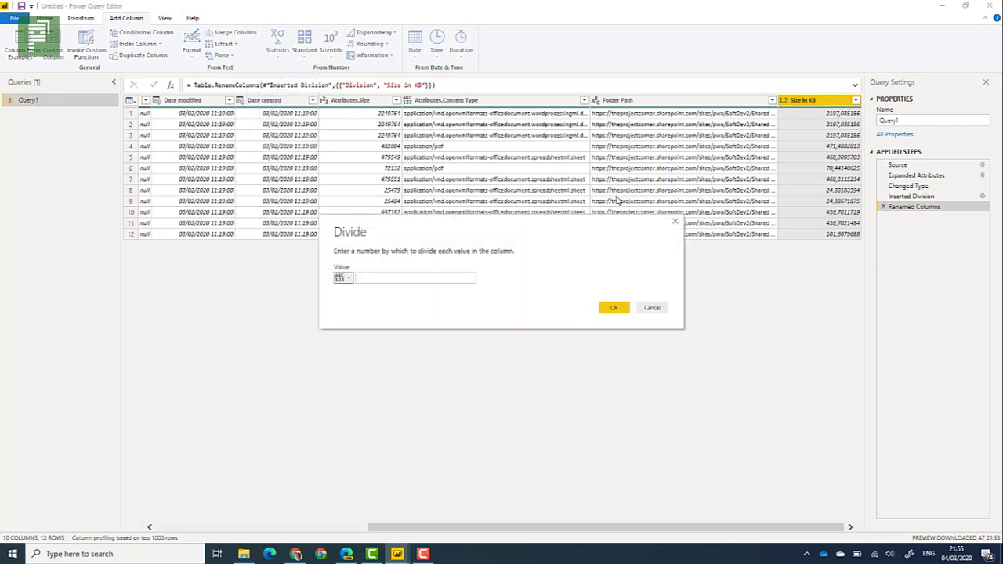
pyautogui.click(431, 276)
pyautogui.click(616, 311)
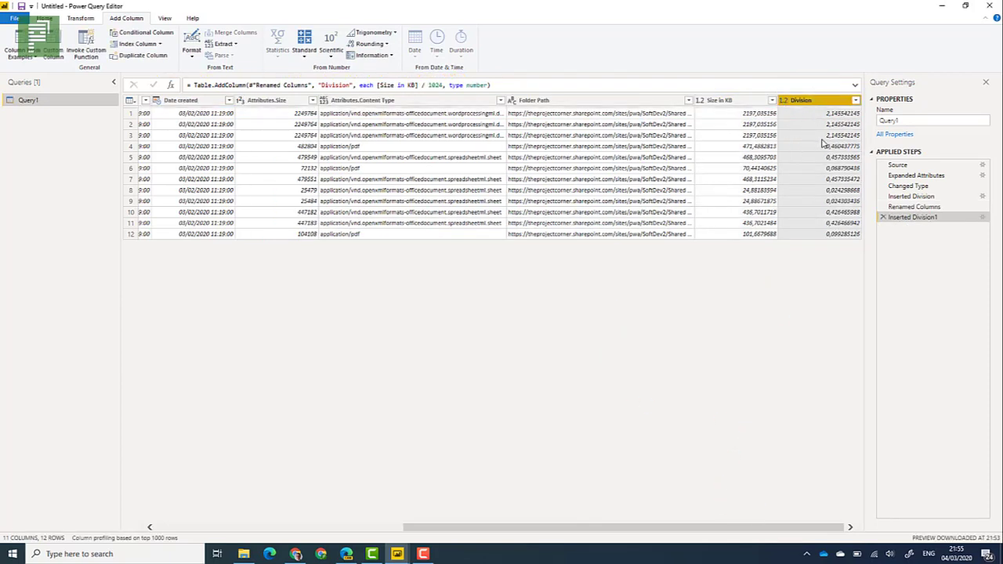
# - Rename the new Division column to Size in MB
pyautogui.rightClick(813, 101)
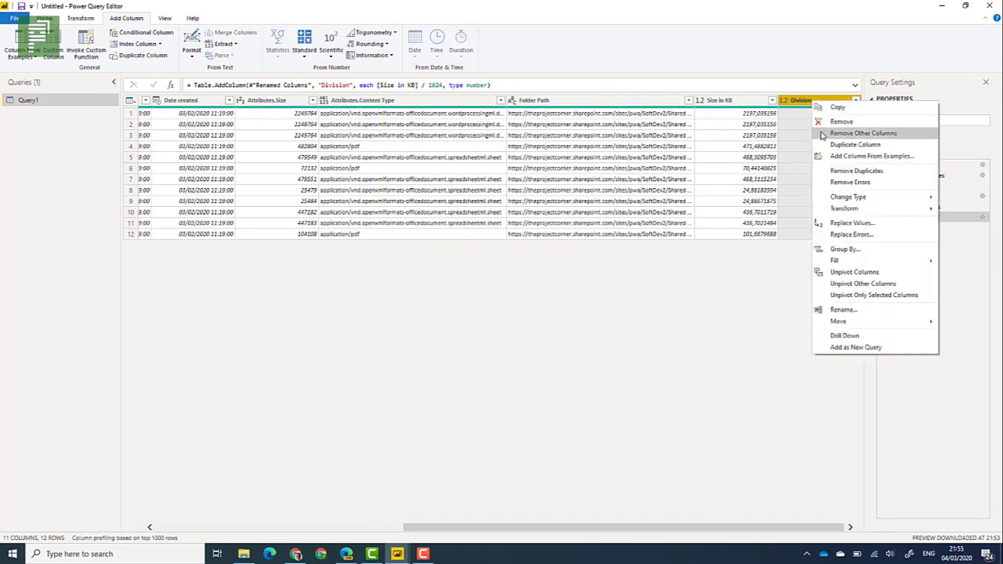
pyautogui.click(835, 310)
pyautogui.write('Size in MB')
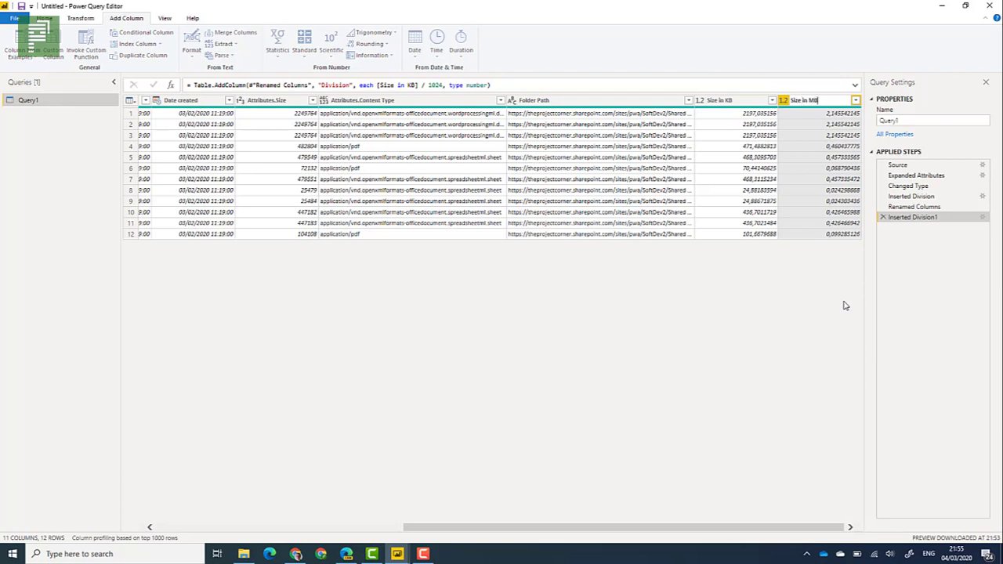
pyautogui.press('Return')
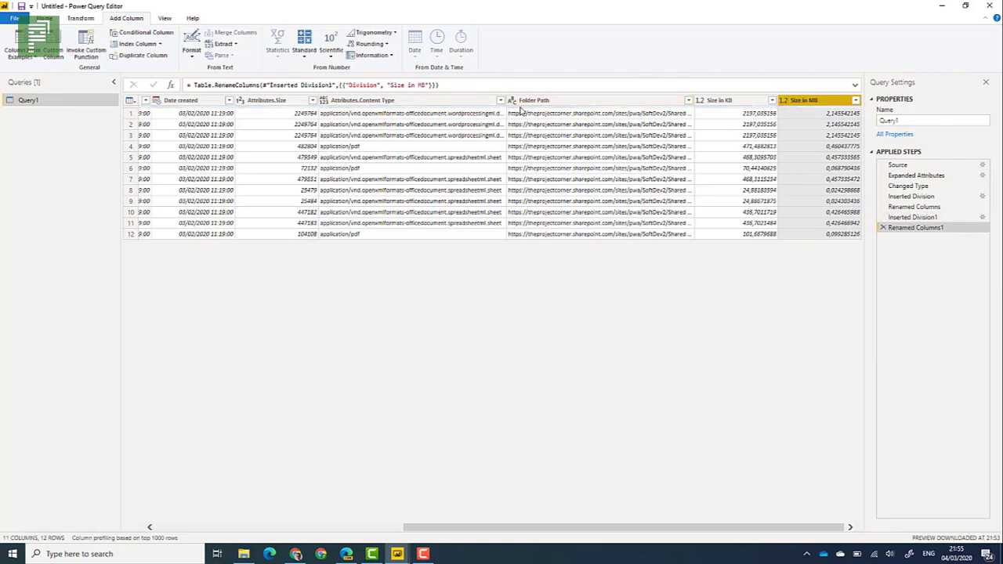
pyautogui.moveTo(445, 529); pyautogui.dragTo(70, 531)
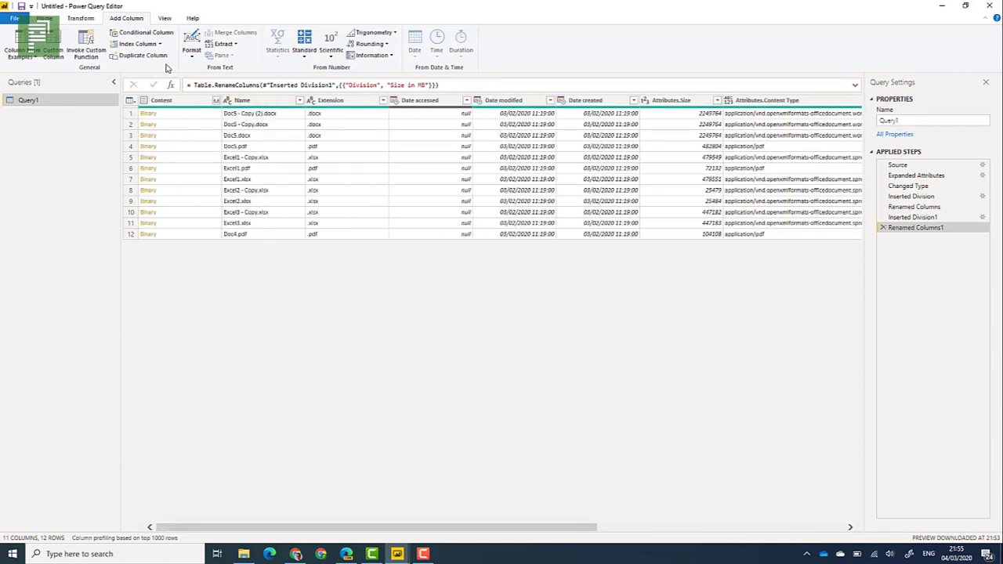
pyautogui.click(59, 18)
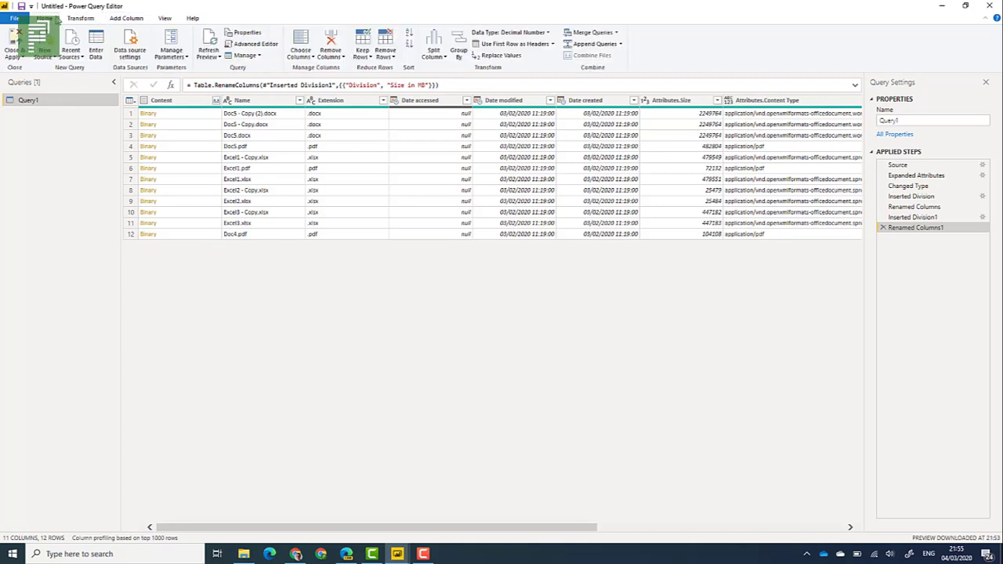
# - Use Choose Columns to keep only Extension, Size in KB and Size in MB
pyautogui.click(300, 37)
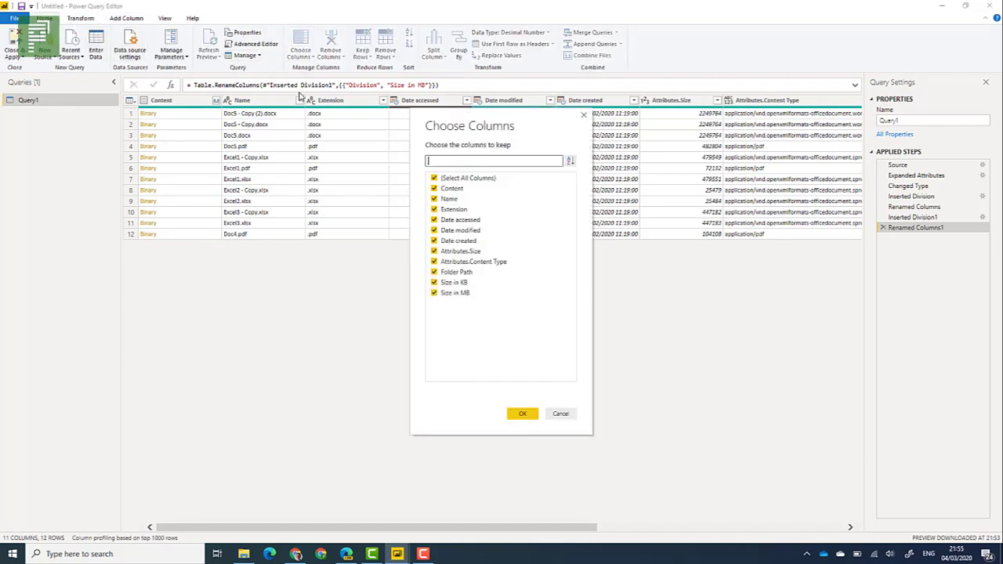
pyautogui.click(452, 189)
pyautogui.click(448, 199)
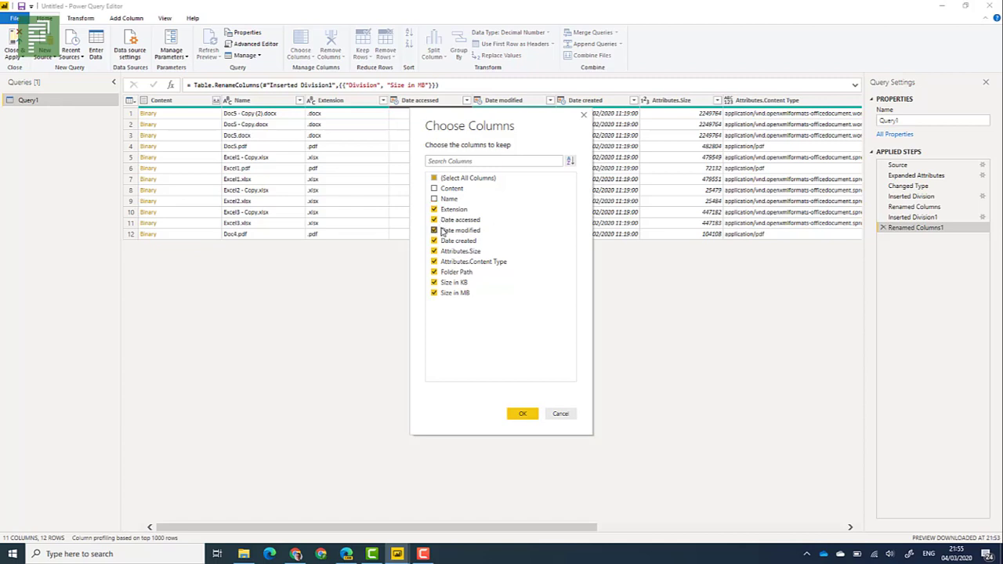
pyautogui.click(442, 229)
pyautogui.click(443, 219)
pyautogui.click(444, 240)
pyautogui.click(449, 253)
pyautogui.click(448, 262)
pyautogui.click(453, 273)
pyautogui.click(520, 415)
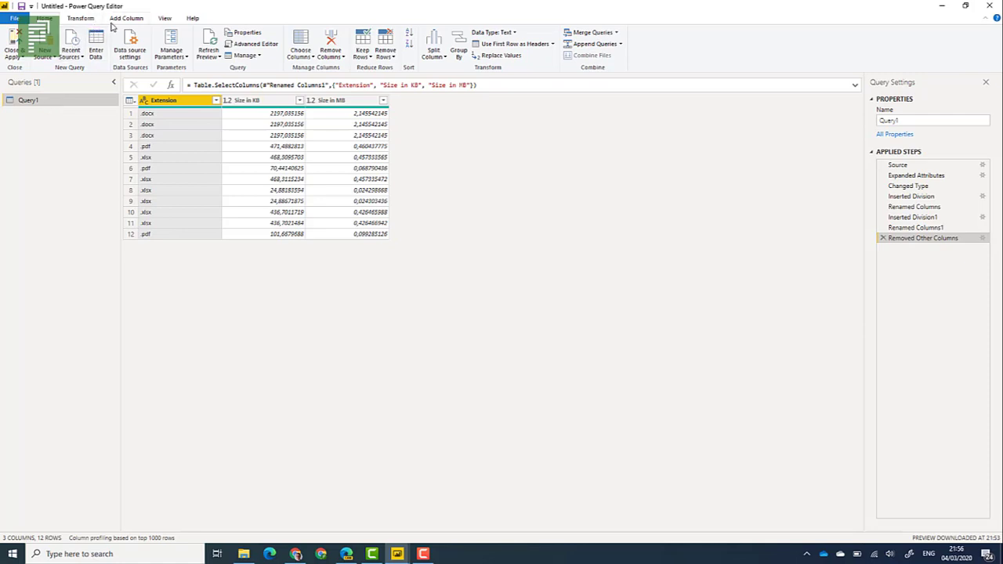
# - Look through the Transform and Add Column ribbon commands
pyautogui.click(84, 17)
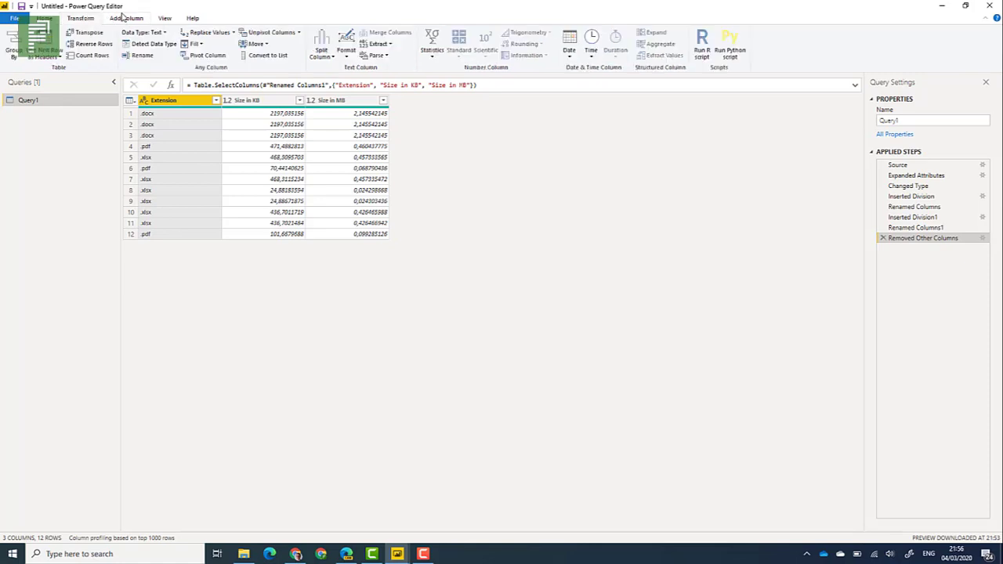
pyautogui.click(124, 18)
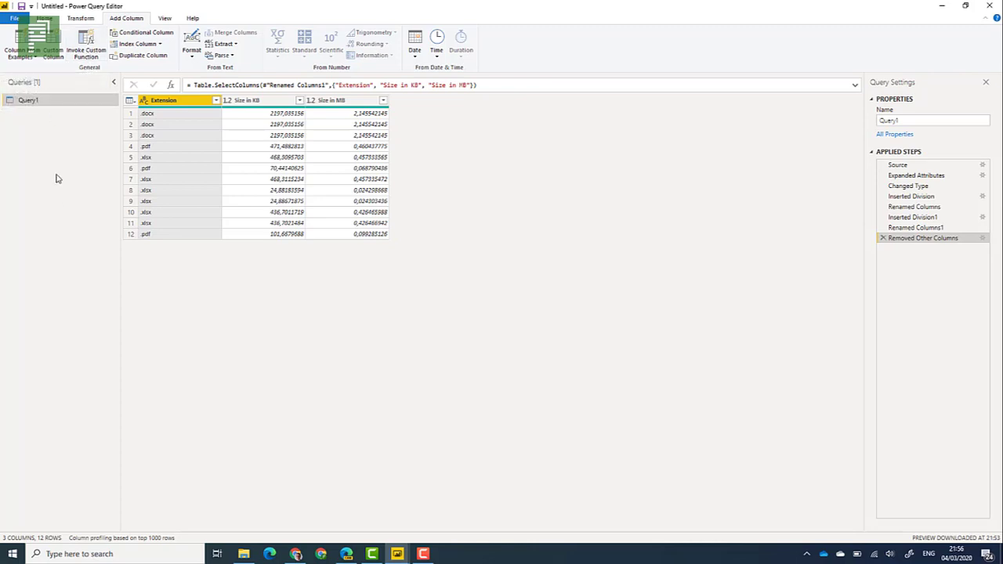
pyautogui.click(45, 19)
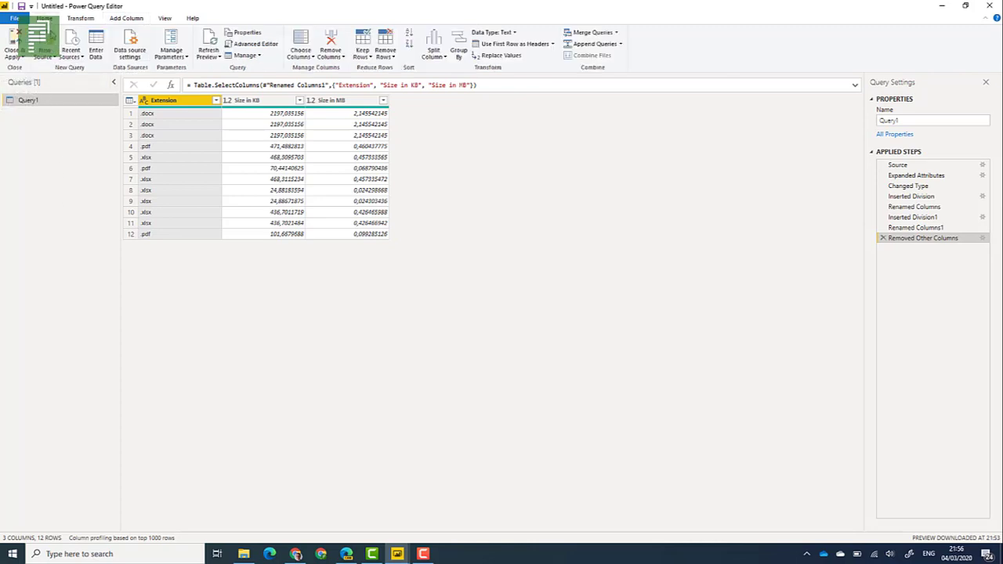
# - Add an OData feed source at the pwa site's _api/ProjectData/Projects() URL and accept its preview
pyautogui.click(44, 58)
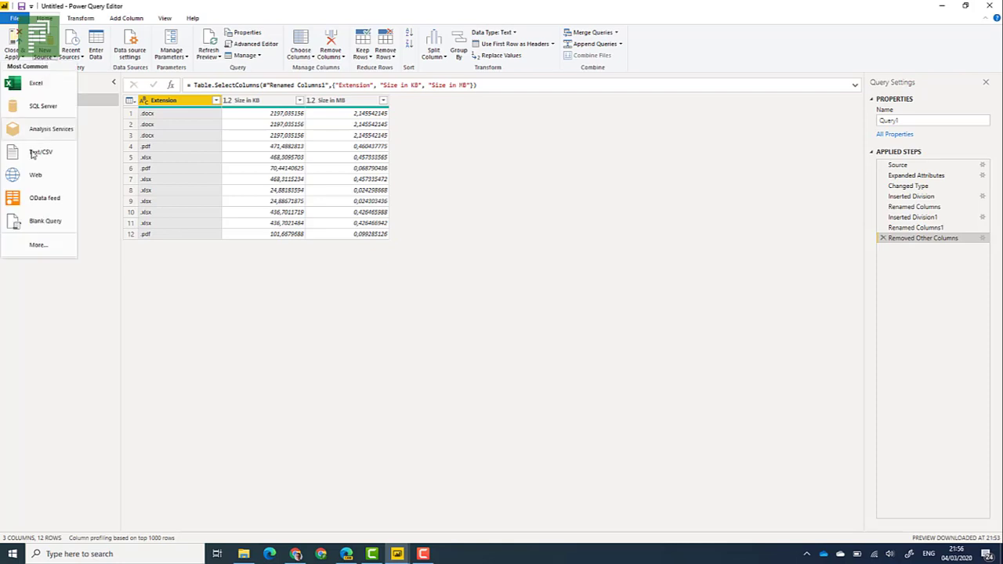
pyautogui.click(38, 217)
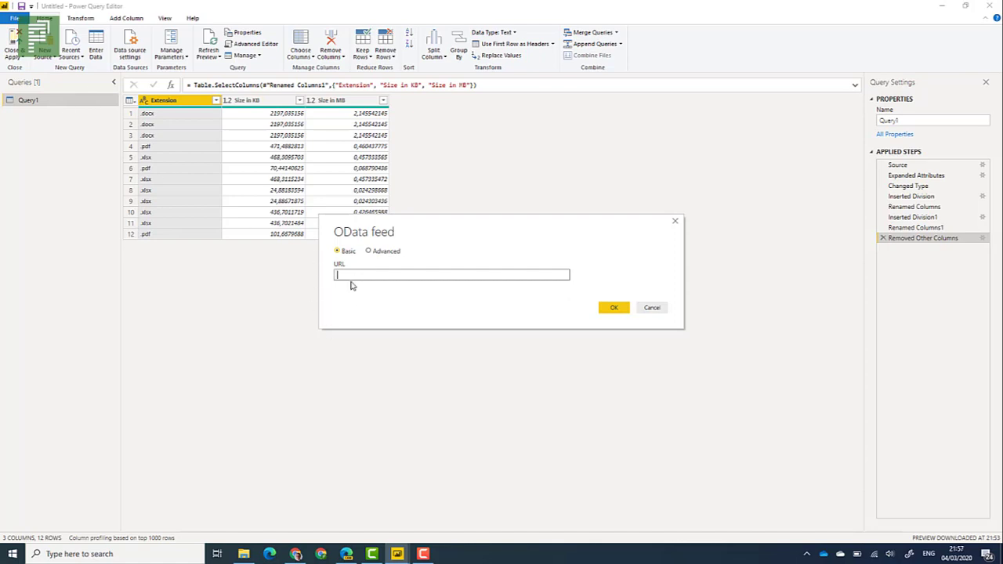
pyautogui.write('https://theprojectcorner.sharepoint.com/sites/pwa/SoftDev2')
pyautogui.moveTo(479, 276); pyautogui.dragTo(552, 280)
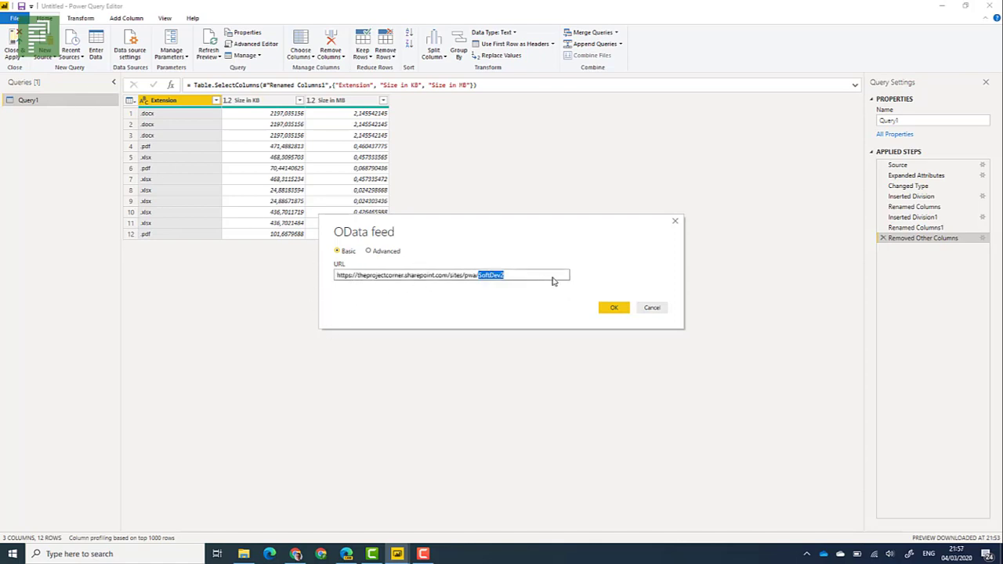
pyautogui.press('BackSpace')
pyautogui.click(614, 307)
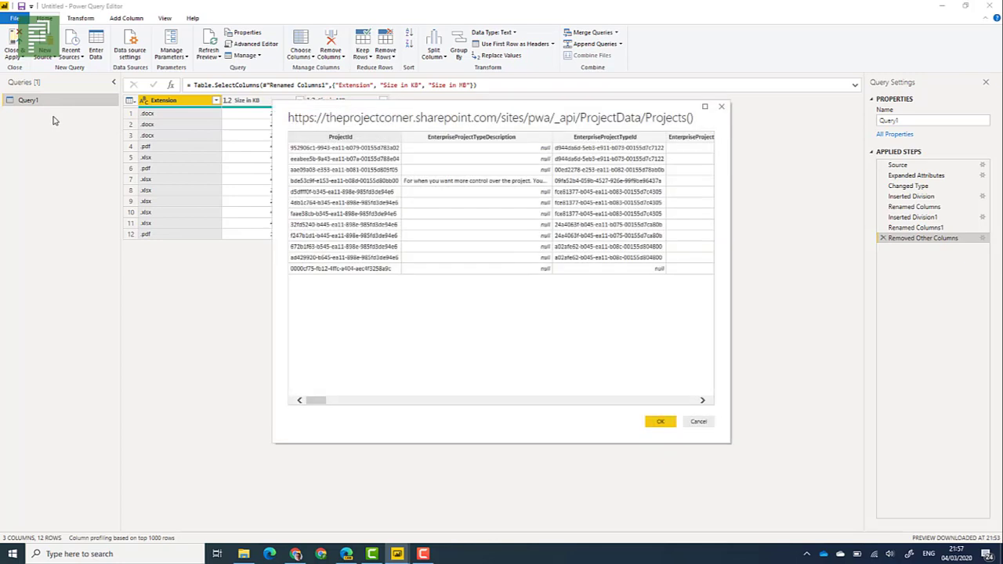
pyautogui.click(660, 423)
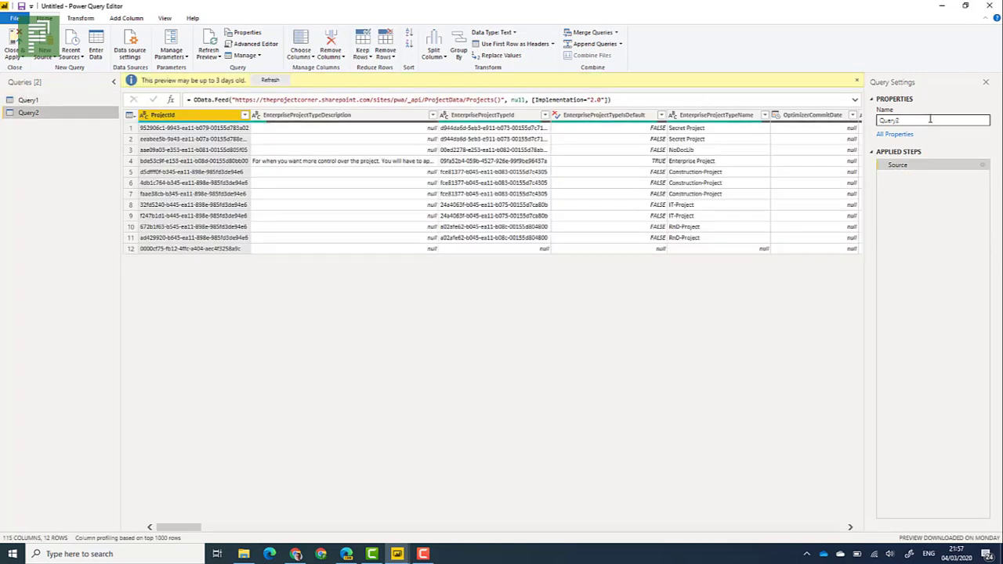
# - Rename Query2 to Projects and Query1 to Invoke formula, then select Projects
pyautogui.doubleClick(877, 120)
pyautogui.write('Projects')
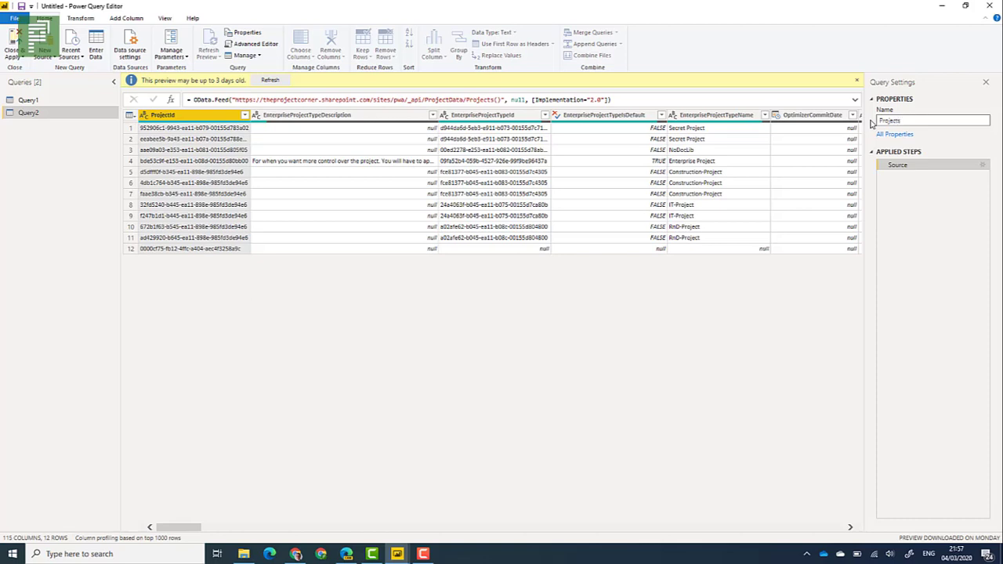
pyautogui.press('Return')
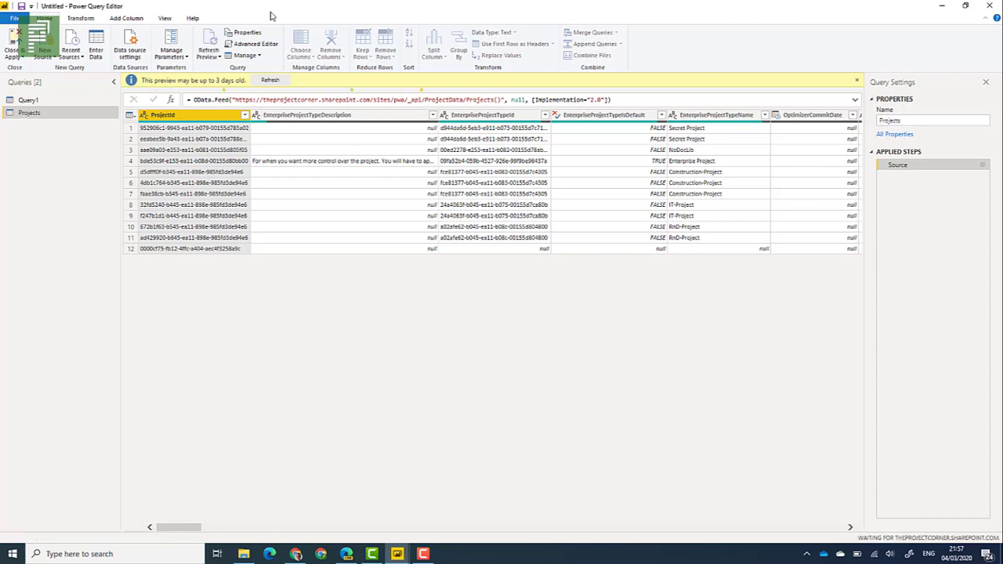
pyautogui.rightClick(52, 102)
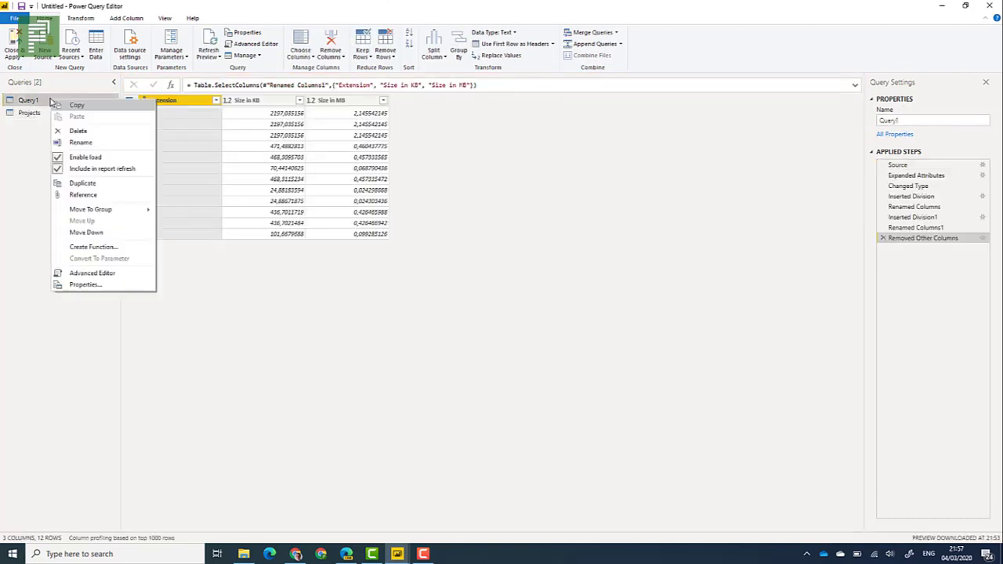
pyautogui.click(82, 142)
pyautogui.press('BackSpace')
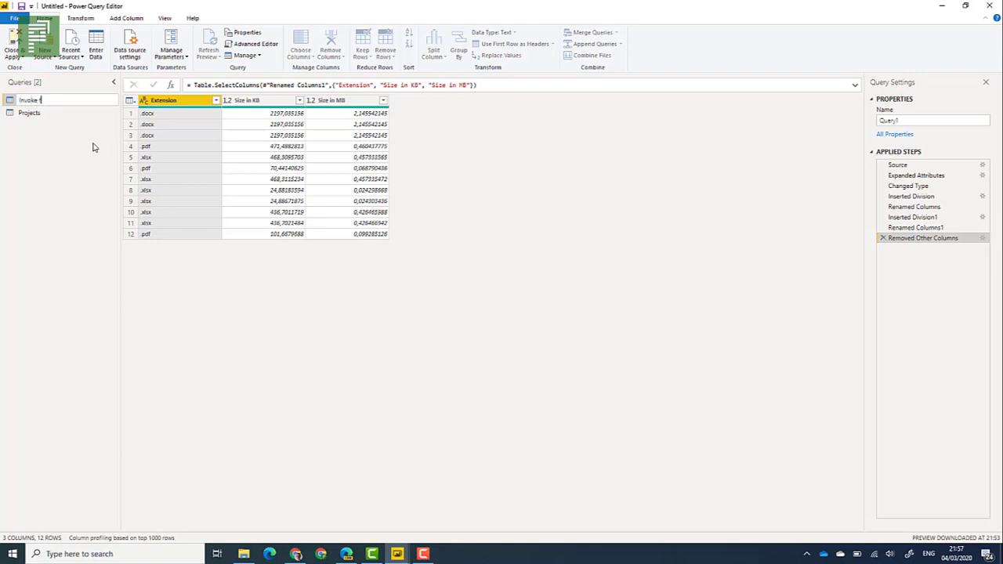
pyautogui.press('Return')
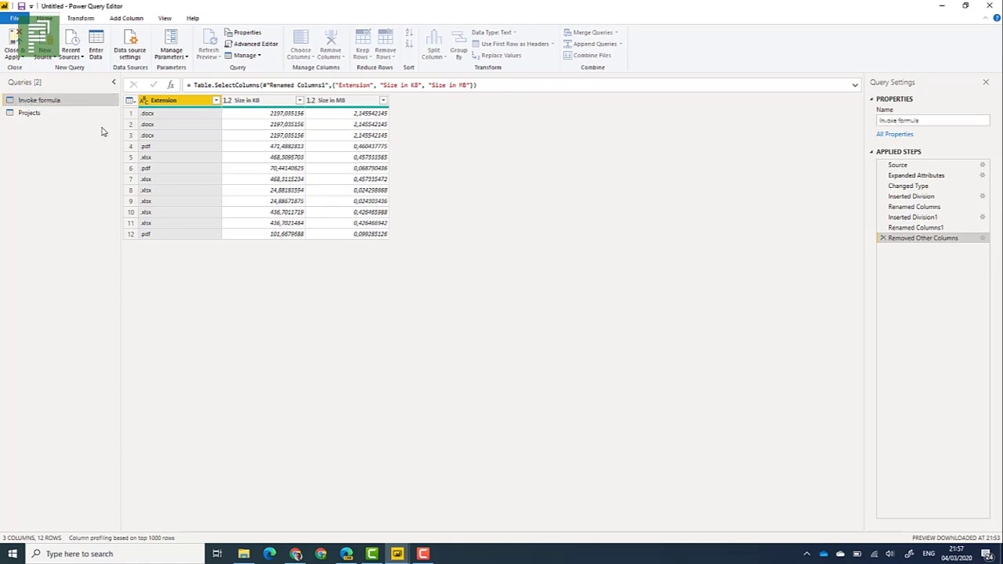
pyautogui.click(65, 114)
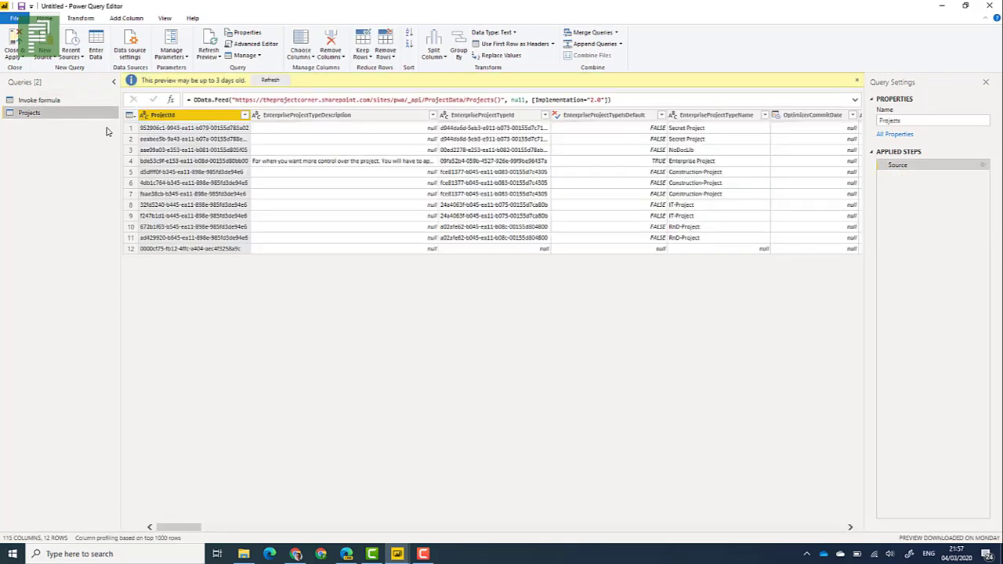
# - Untick all columns in the Projects query's Choose Columns list
pyautogui.click(298, 45)
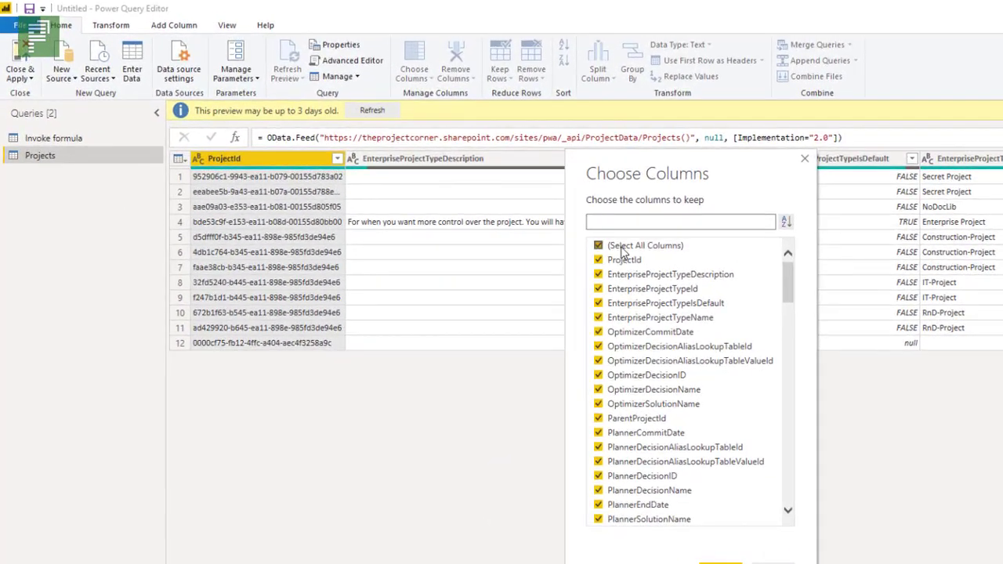
pyautogui.click(623, 247)
pyautogui.click(623, 261)
pyautogui.click(622, 260)
pyautogui.scroll(-2, 619, 376)
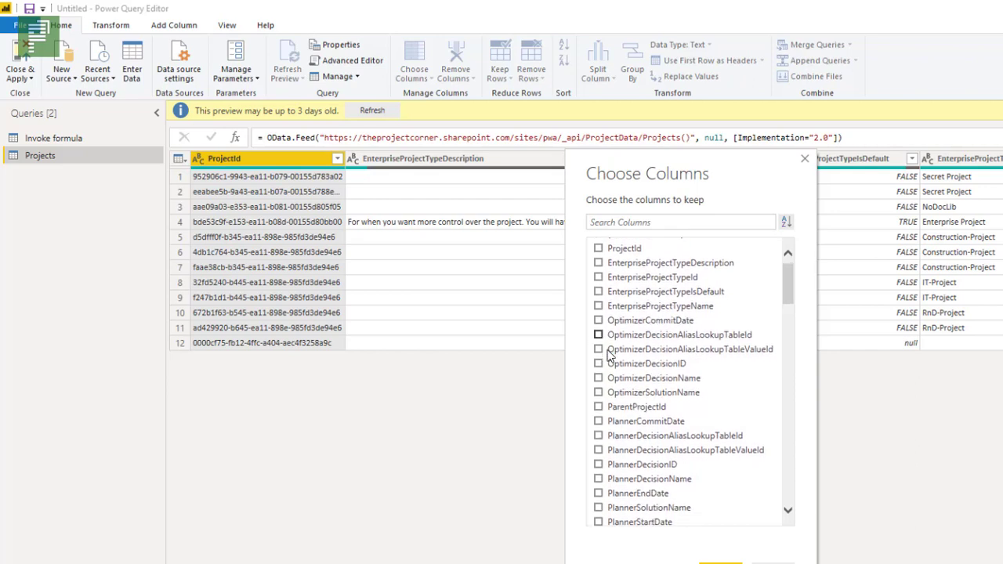
pyautogui.scroll(3, 623, 397)
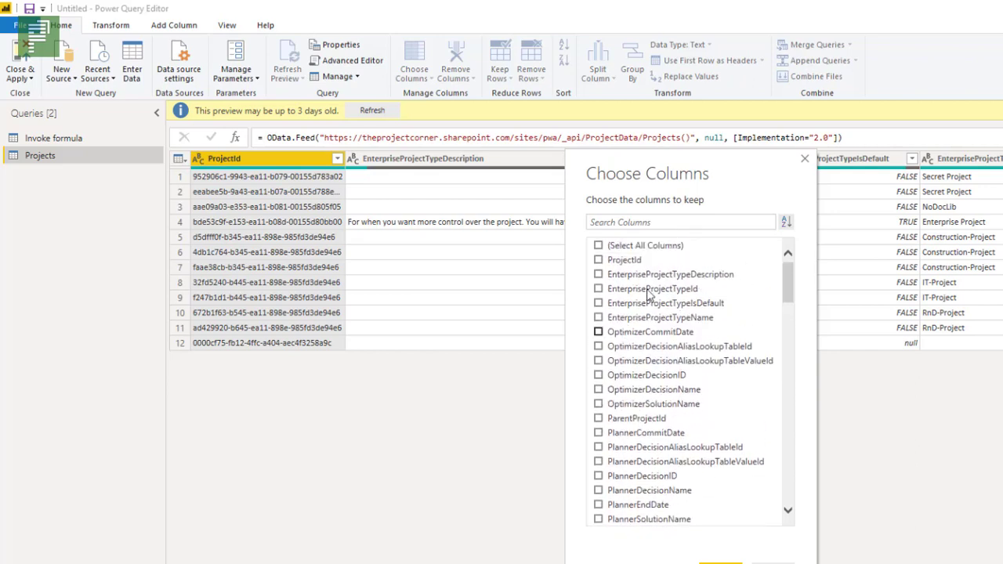
pyautogui.scroll(-1, 623, 238)
# - Search for and tick ProjectName, EnterpriseProjectTypeName and ProjectWorkspaceInternalUrl, then confirm
pyautogui.click(616, 220)
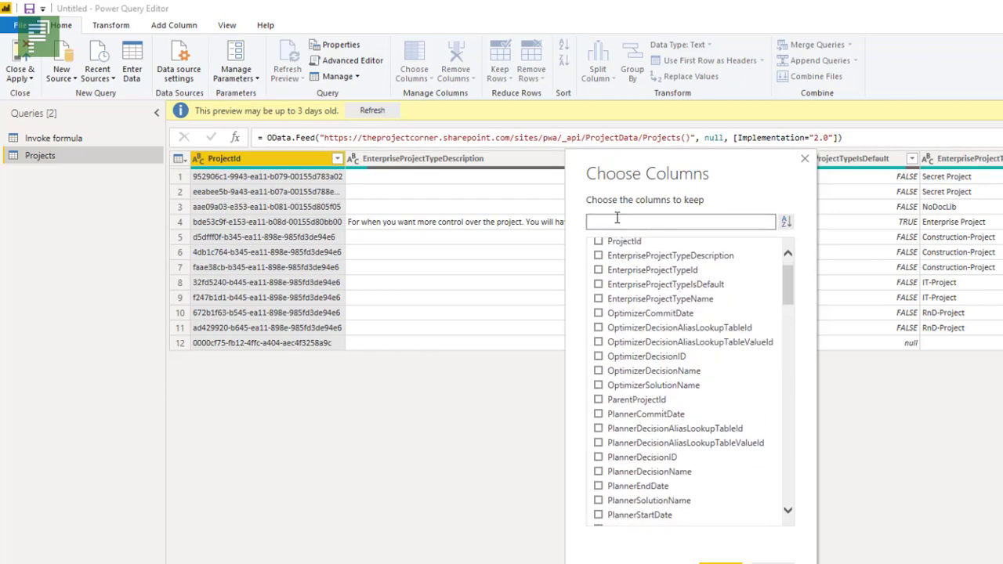
pyautogui.write('project')
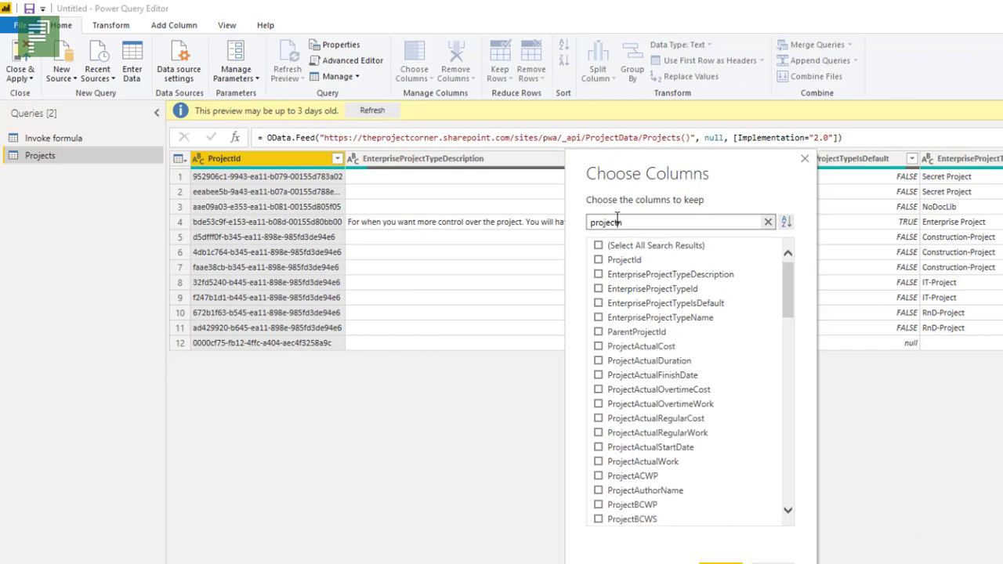
pyautogui.write('name')
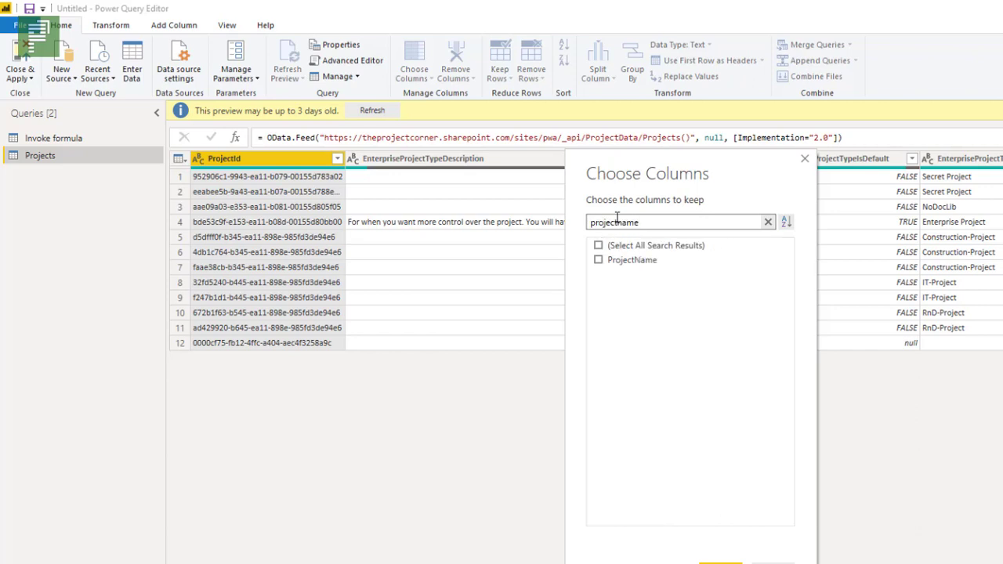
pyautogui.click(598, 259)
pyautogui.moveTo(648, 225); pyautogui.dragTo(481, 227)
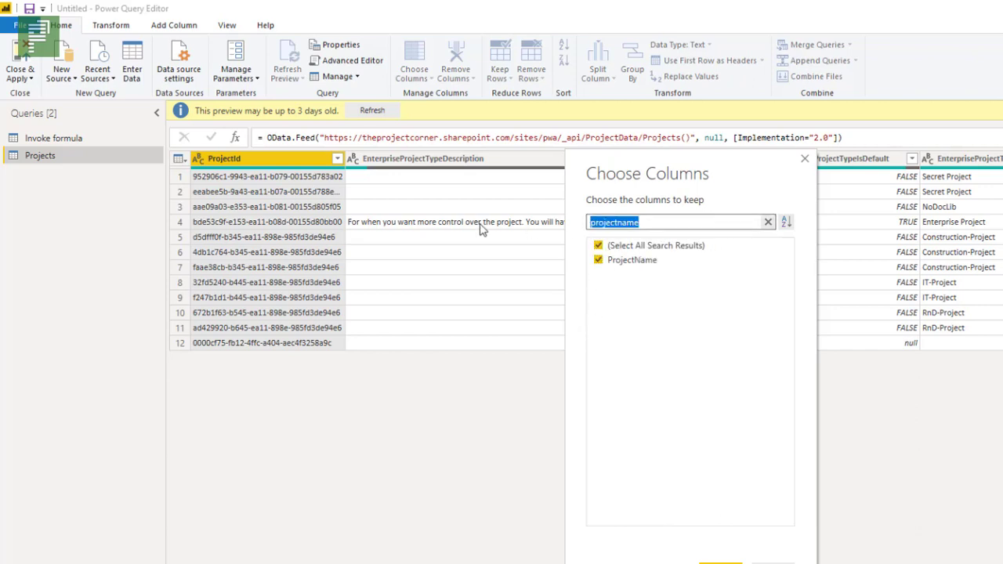
pyautogui.write('enter')
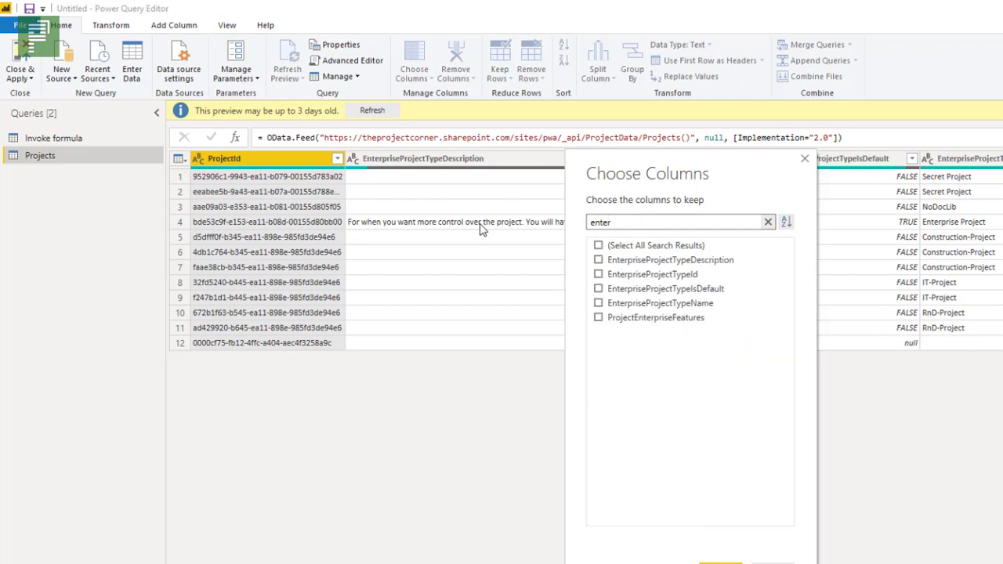
pyautogui.click(672, 304)
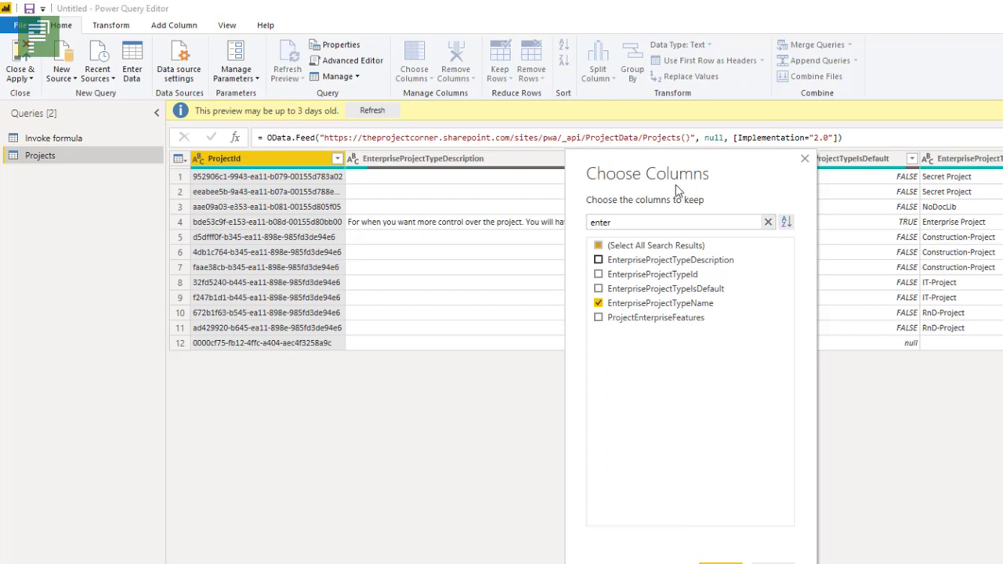
pyautogui.doubleClick(675, 222)
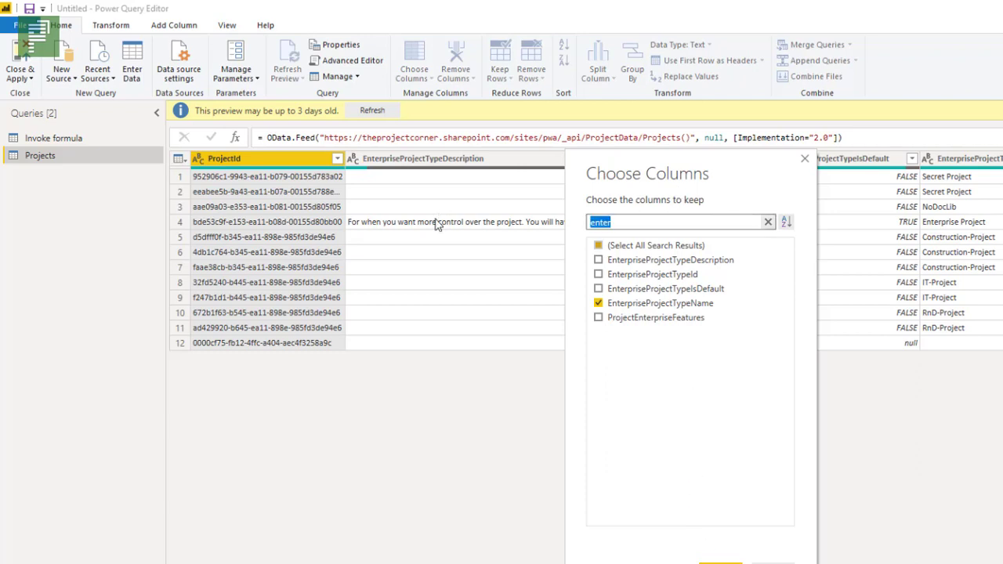
pyautogui.write('url')
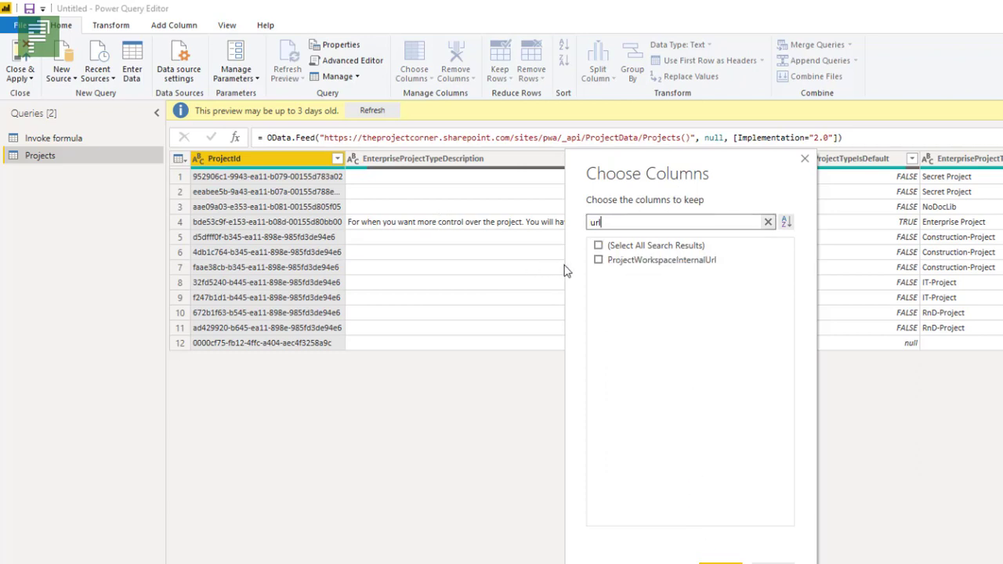
pyautogui.click(600, 261)
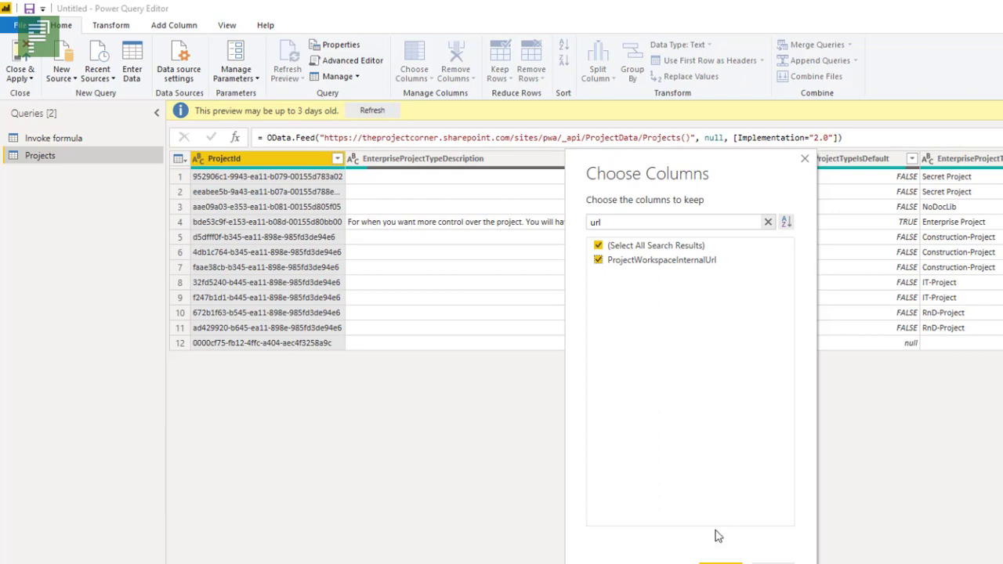
pyautogui.click(719, 563)
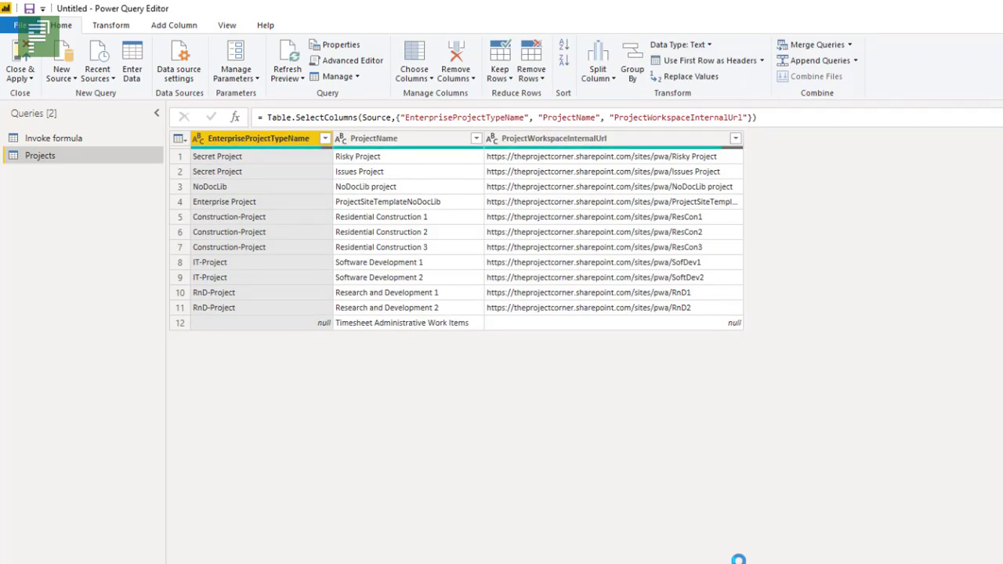
# - Filter the (null) value out of the ProjectWorkspaceInternalUrl column
pyautogui.keyDown('ctrl'); pyautogui.click(539, 141); pyautogui.keyUp('ctrl')
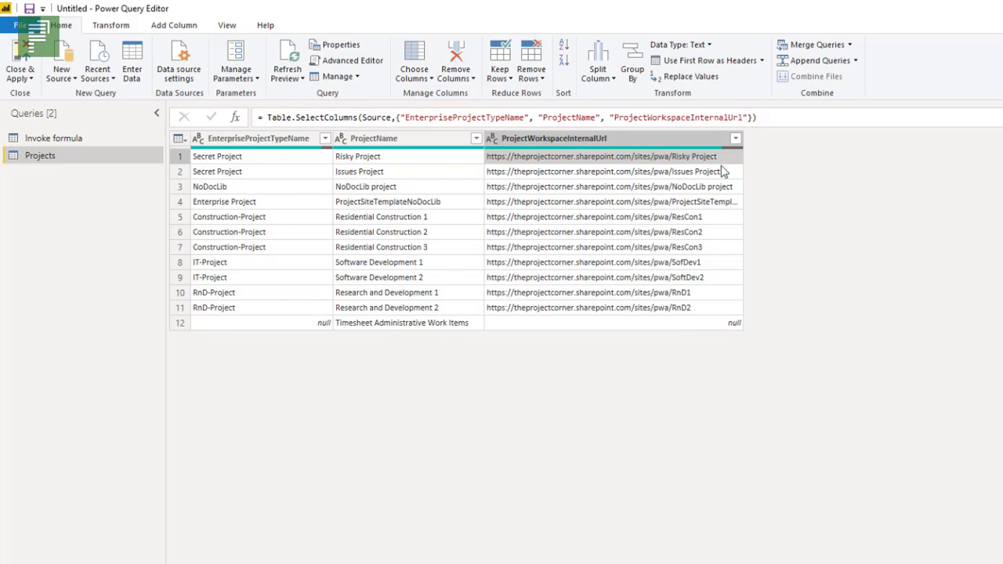
pyautogui.click(735, 139)
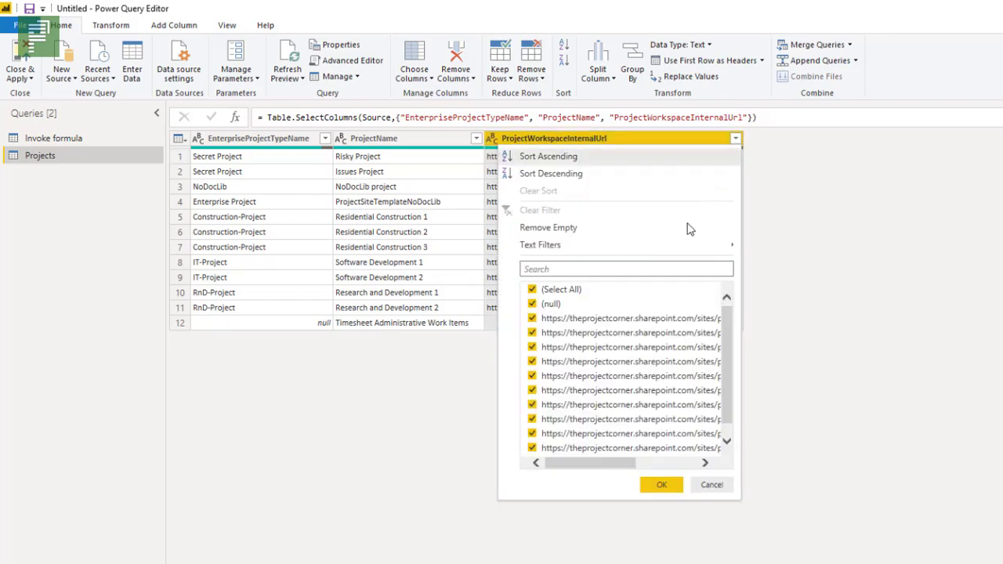
pyautogui.click(551, 303)
pyautogui.click(670, 482)
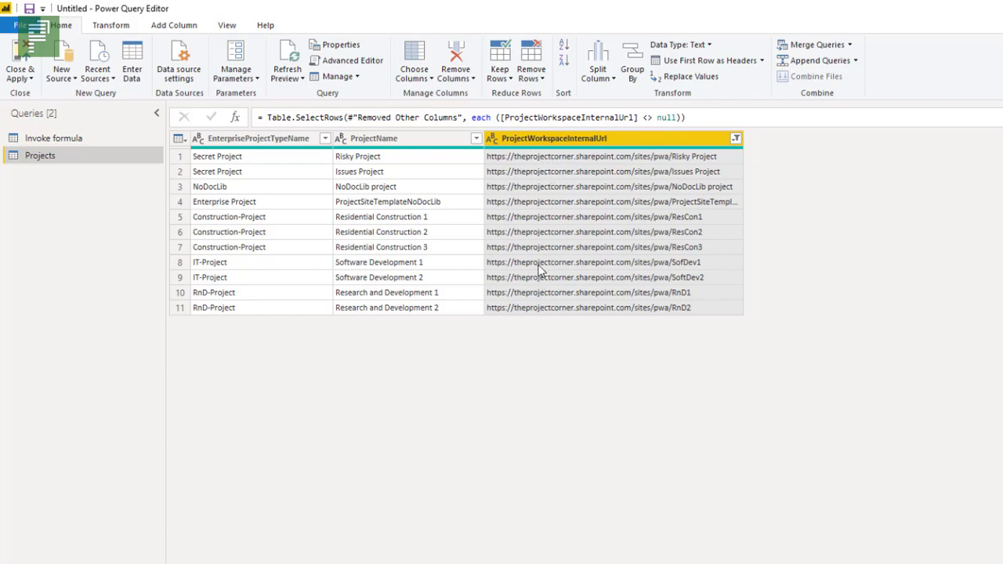
# - Replace Invoke formula's let and Source lines with a header taking ProjectURL as text, then save
pyautogui.click(56, 144)
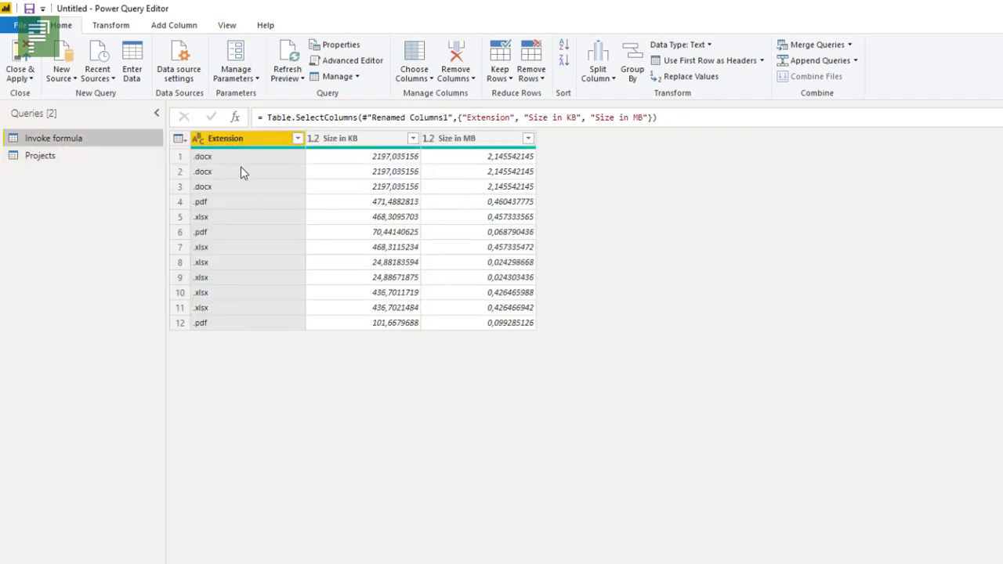
pyautogui.click(339, 62)
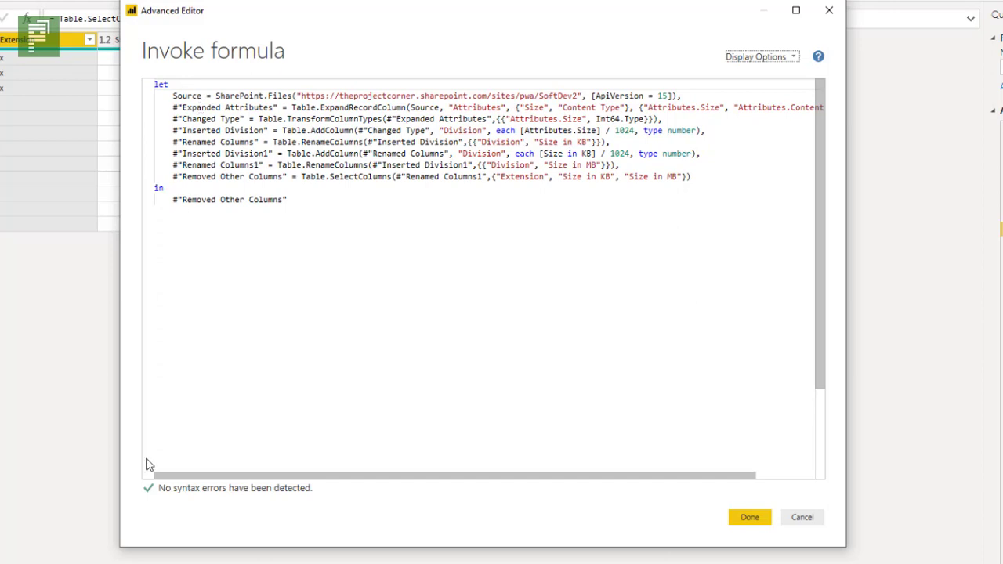
pyautogui.moveTo(688, 98); pyautogui.dragTo(35, 70)
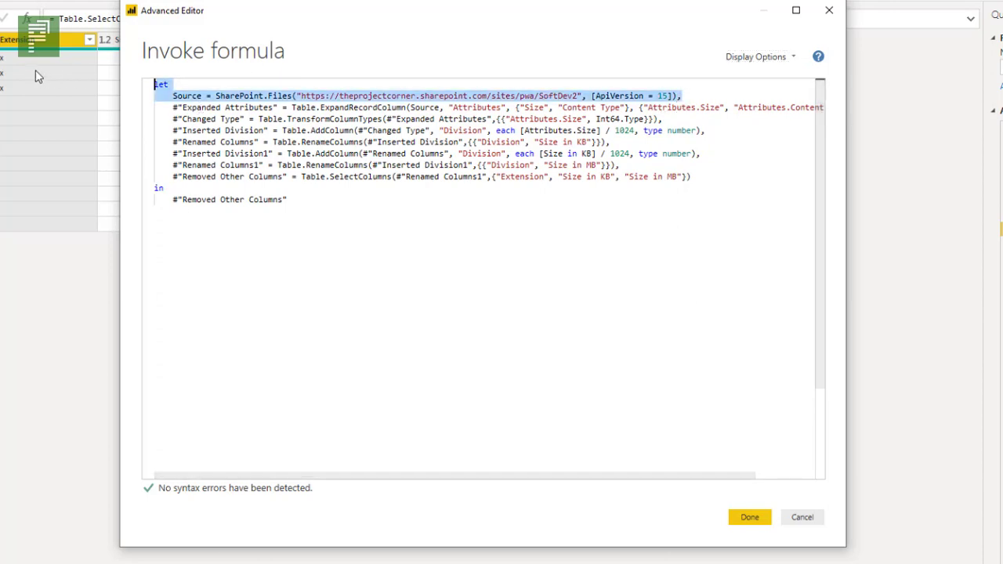
pyautogui.write('(ProjectURL as text) as table =>  let   // You can keep the green lines as reference, and to test the solution if you are nog getting the right values as expected.   // Obviously you should change Your test URL as well.   //   Source = SharePoint.Files("Your test URL", [ApiVersion = 15]),      Source = SharePoint.Files(ProjectURL, [ApiVersion = 15]),')
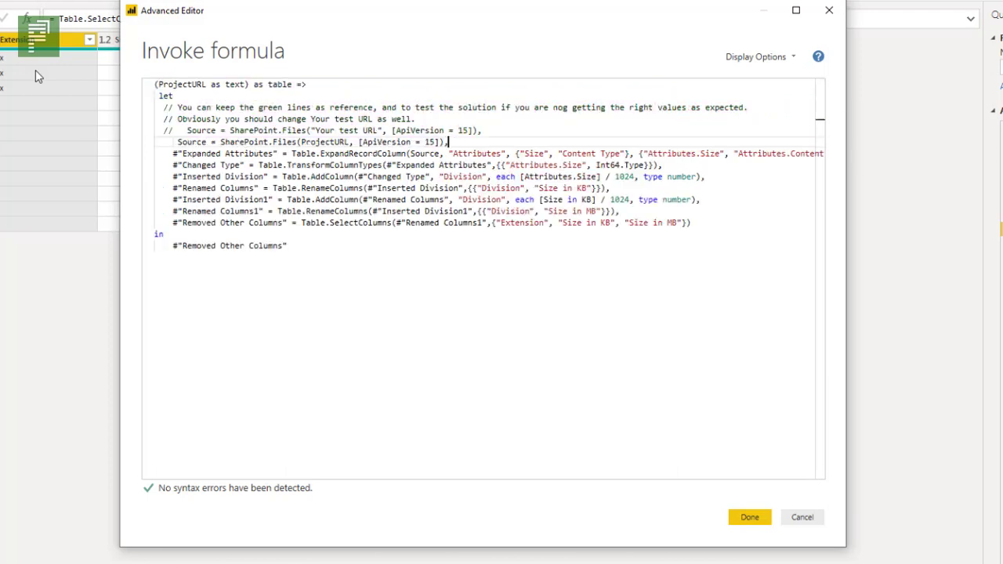
pyautogui.click(178, 143)
pyautogui.press('BackSpace')
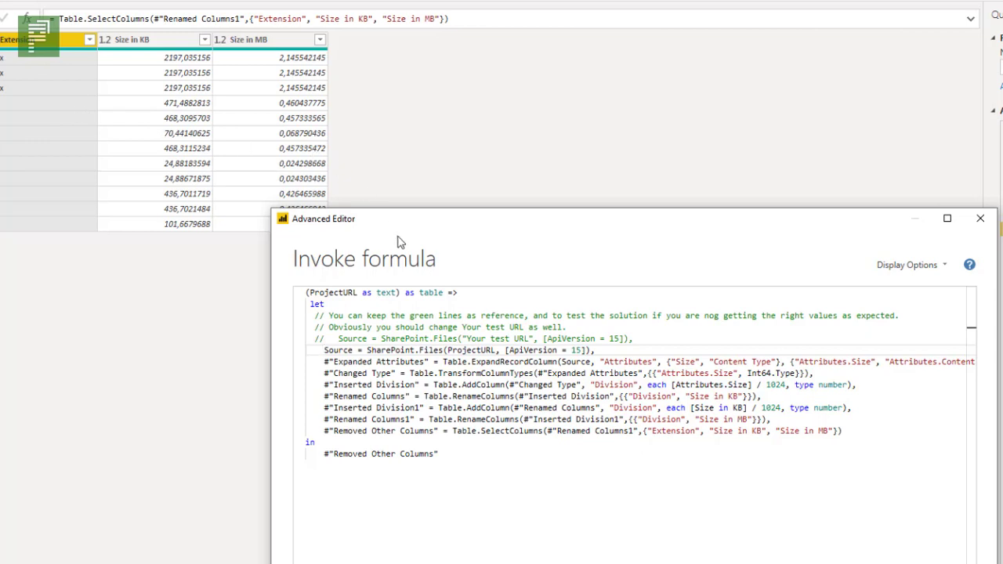
pyautogui.moveTo(403, 216); pyautogui.dragTo(393, 64)
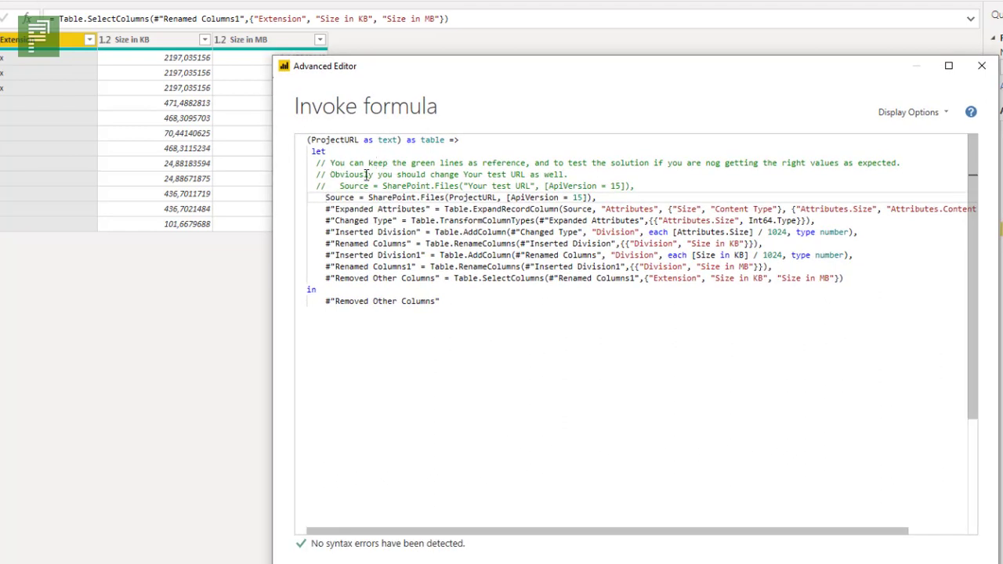
pyautogui.moveTo(448, 73); pyautogui.dragTo(274, 54)
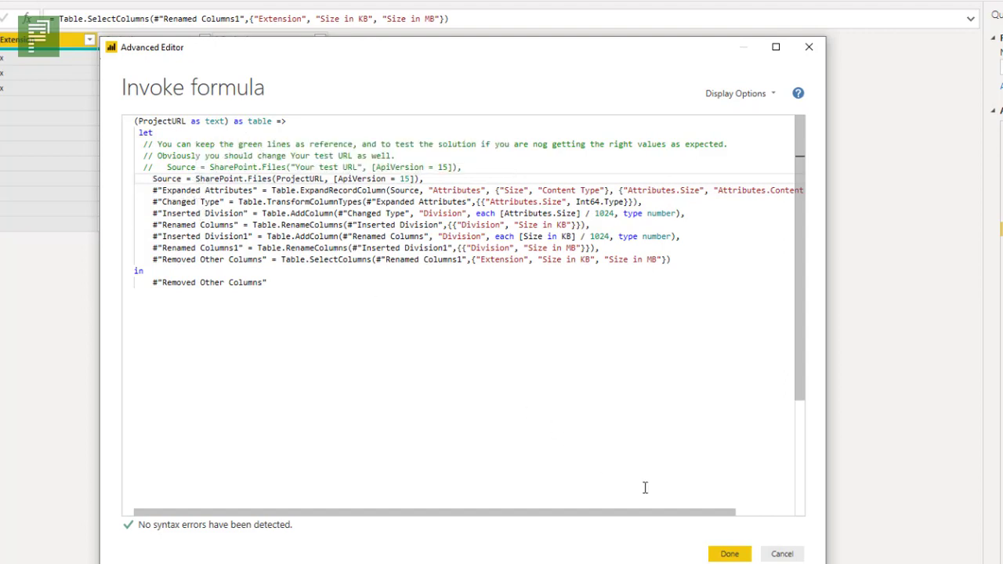
pyautogui.click(722, 555)
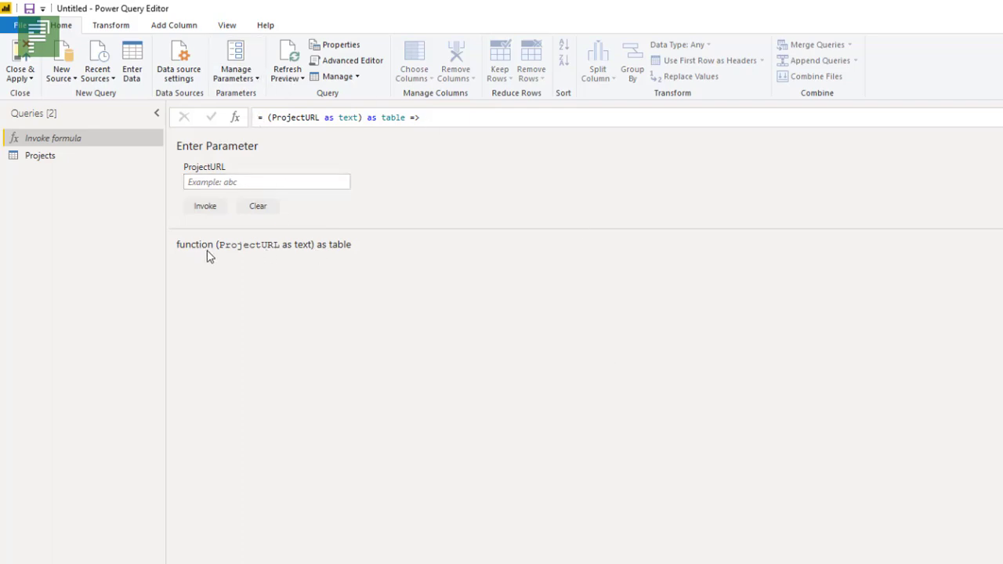
# - Check the ProjectURL parameter prompt, then go back to the Projects query listing 11 URLs
pyautogui.click(212, 182)
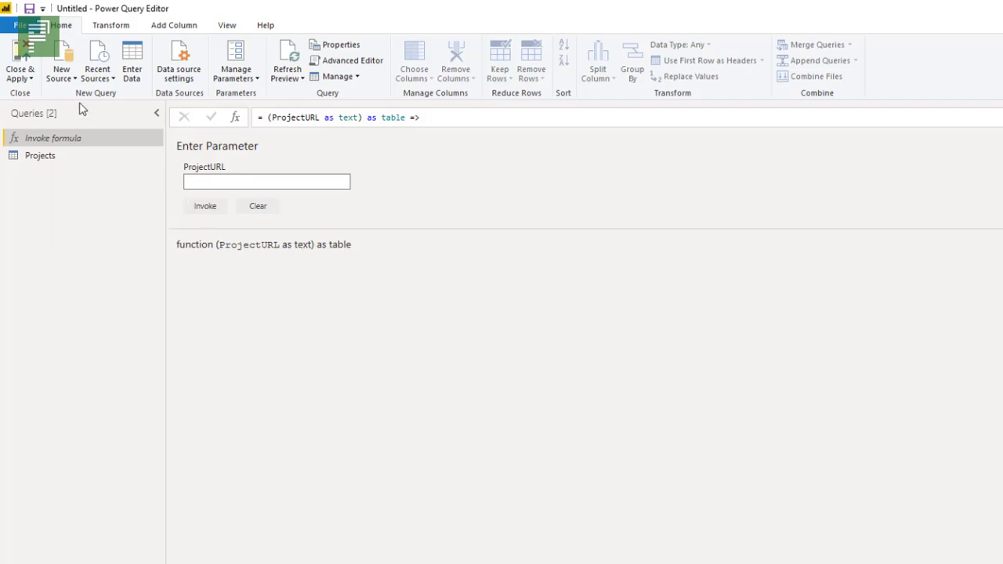
pyautogui.click(13, 161)
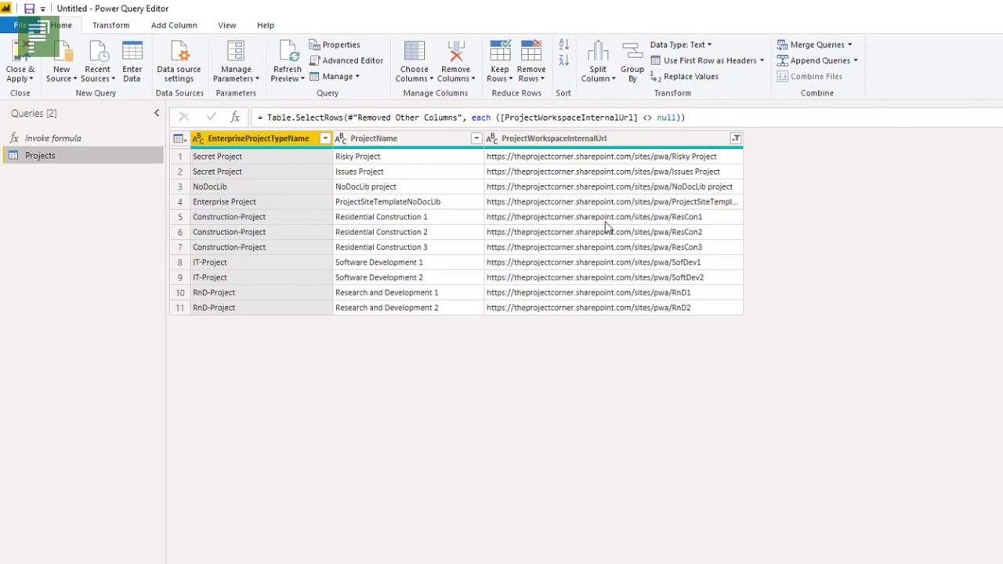
# - Add an Invoke column that calls Invoke formula on each ProjectWorkspaceInternalUrl
pyautogui.click(610, 138)
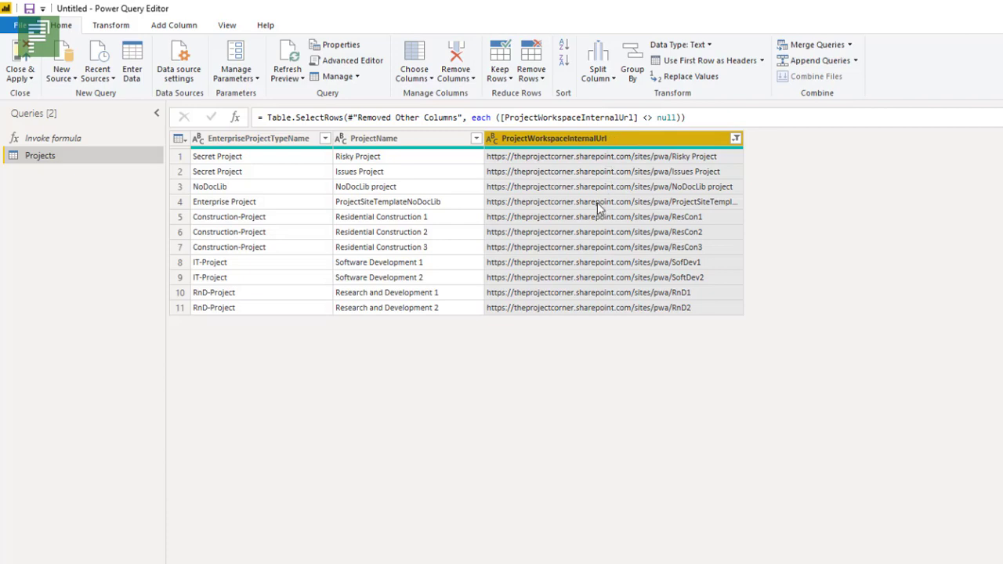
pyautogui.click(179, 29)
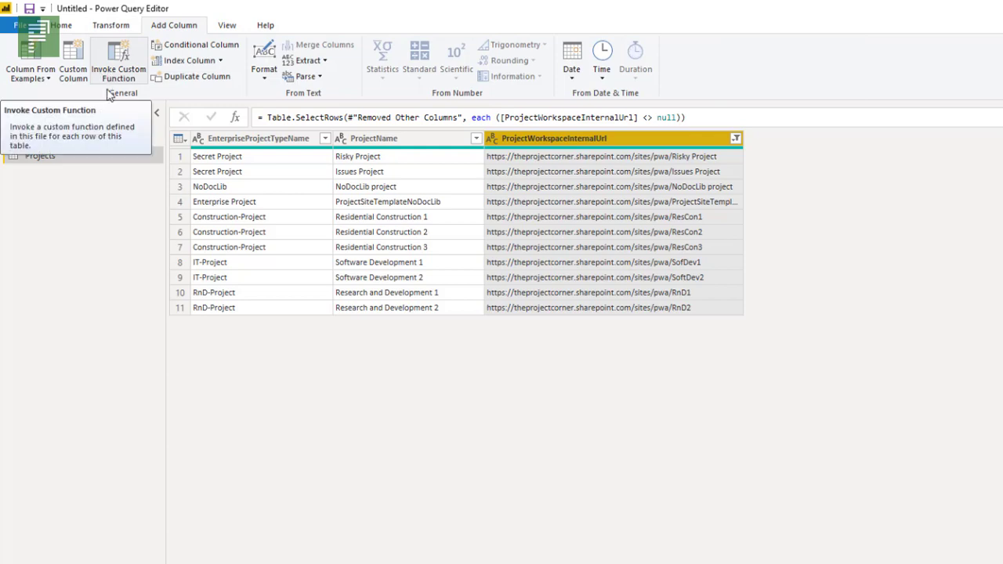
pyautogui.click(116, 76)
pyautogui.click(124, 77)
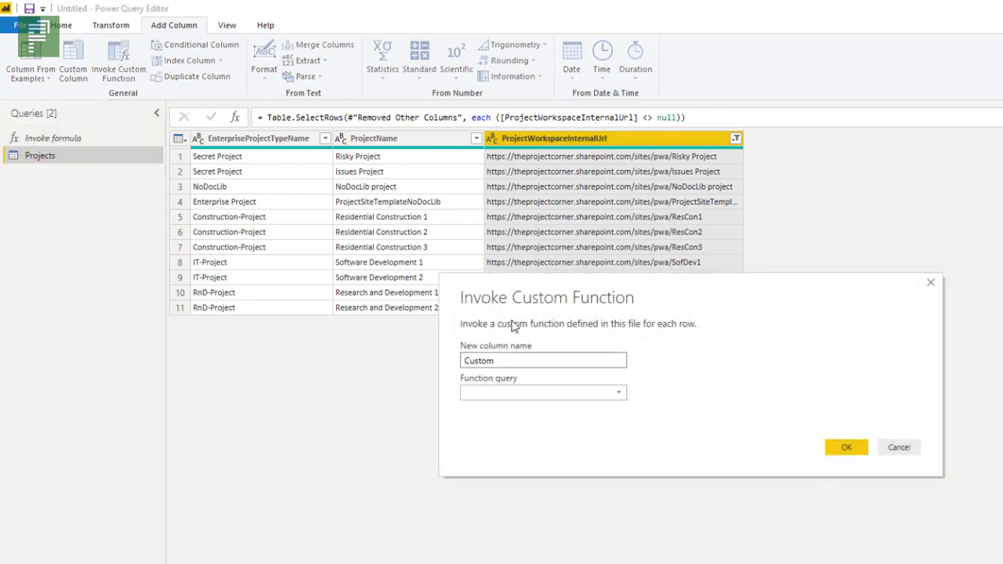
pyautogui.moveTo(555, 356); pyautogui.dragTo(376, 359)
pyautogui.press('BackSpace')
pyautogui.click(605, 394)
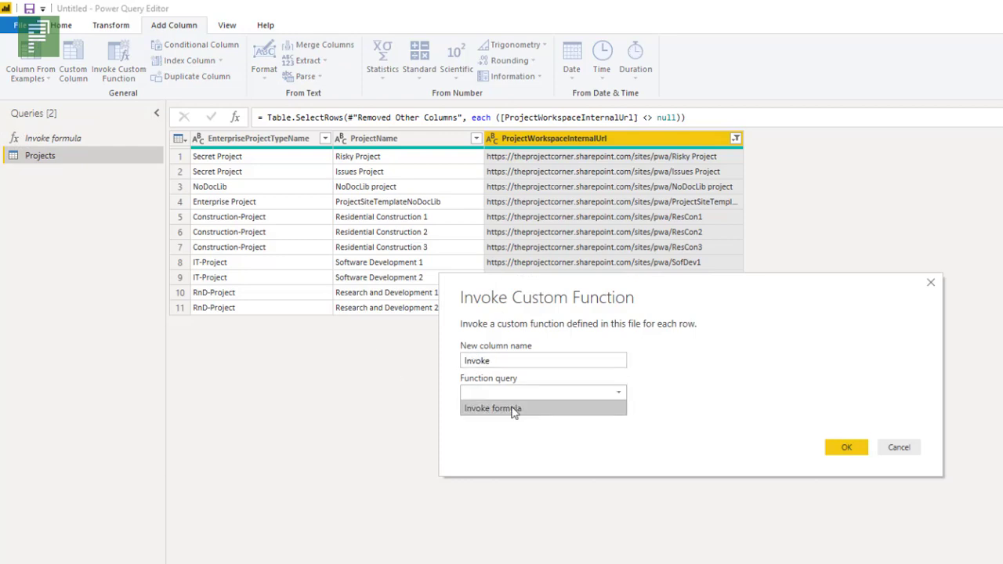
pyautogui.click(510, 408)
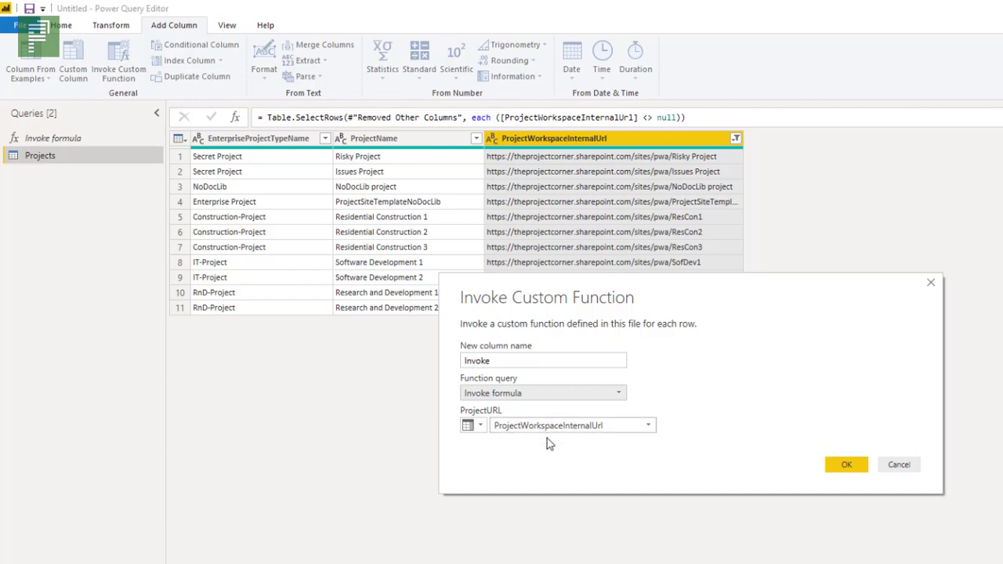
pyautogui.click(843, 464)
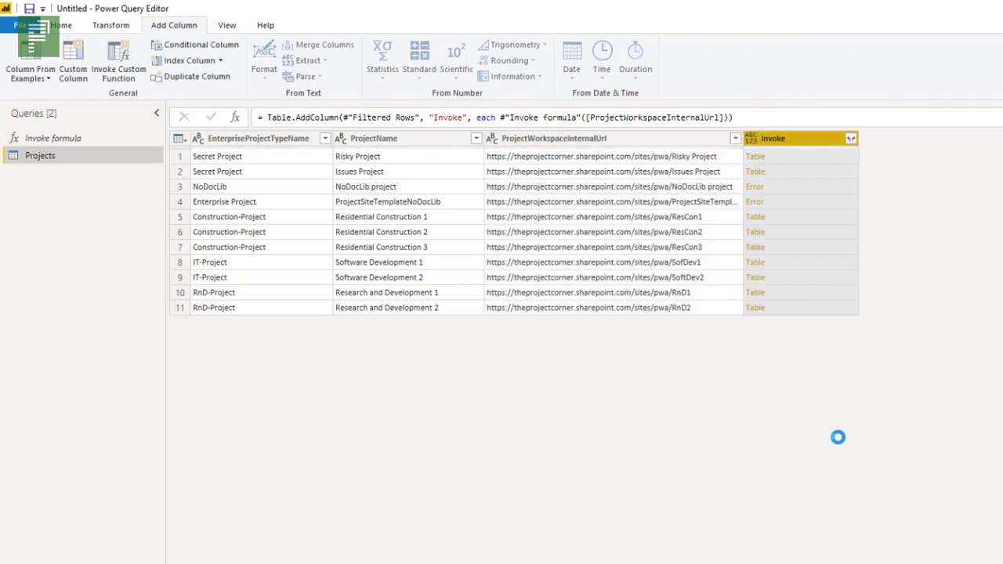
# - Remove the rows where Invoke returned Error, leaving 9 projects
pyautogui.click(780, 203)
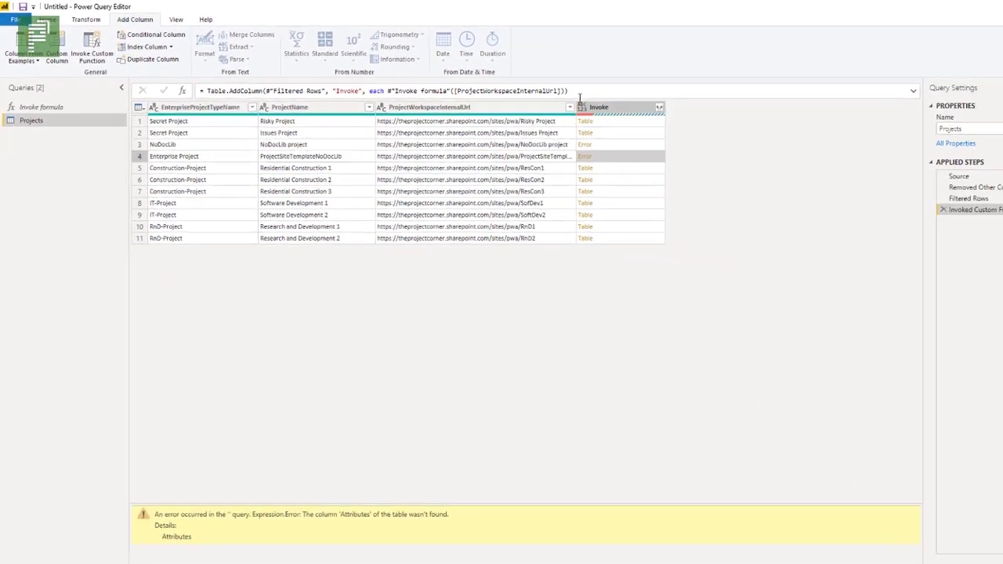
pyautogui.click(608, 111)
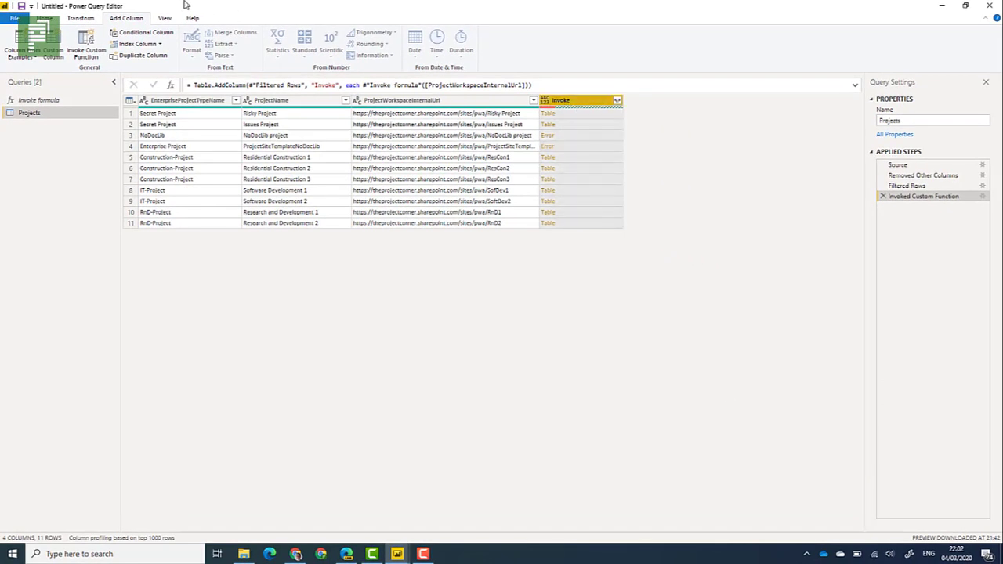
pyautogui.click(45, 18)
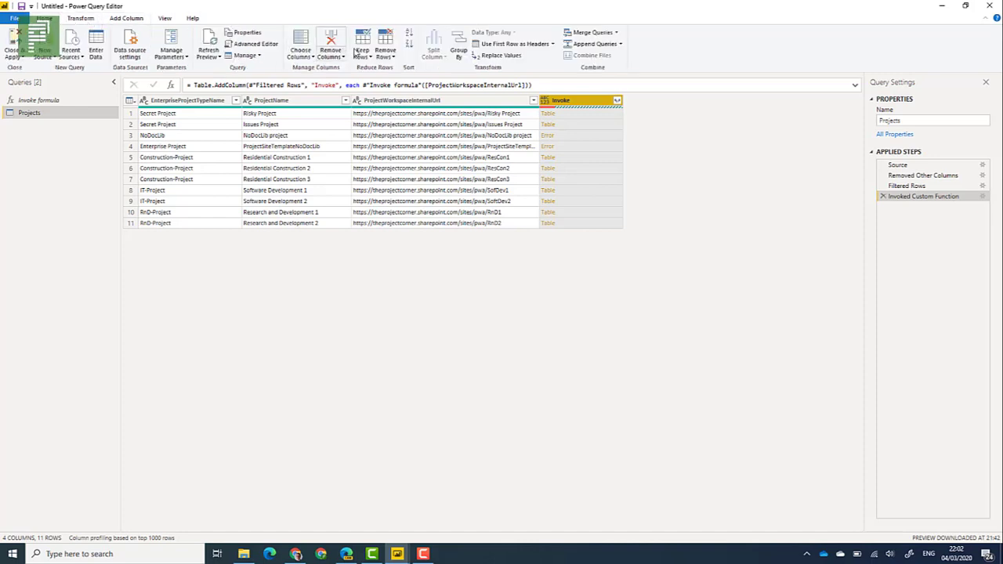
pyautogui.click(385, 52)
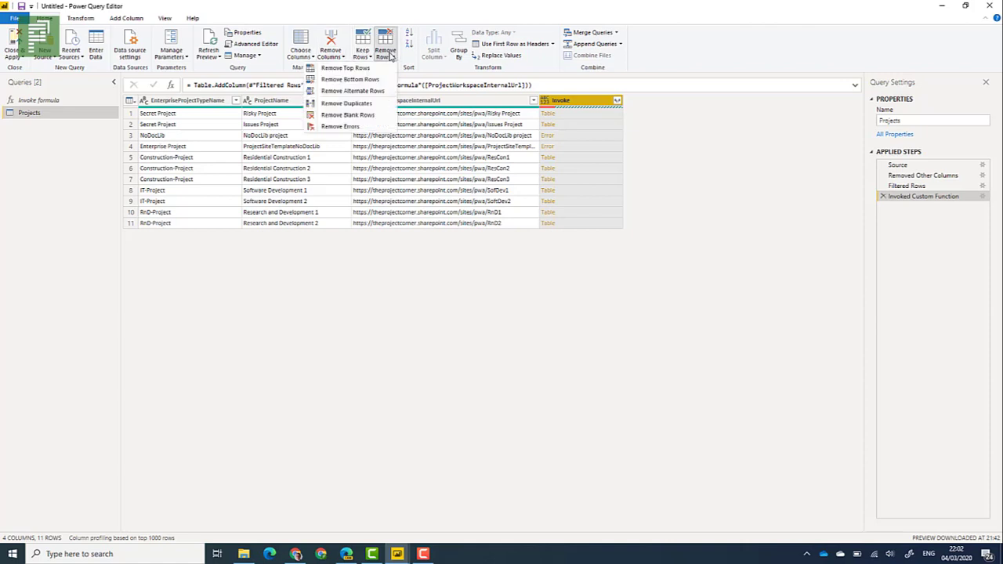
pyautogui.click(352, 126)
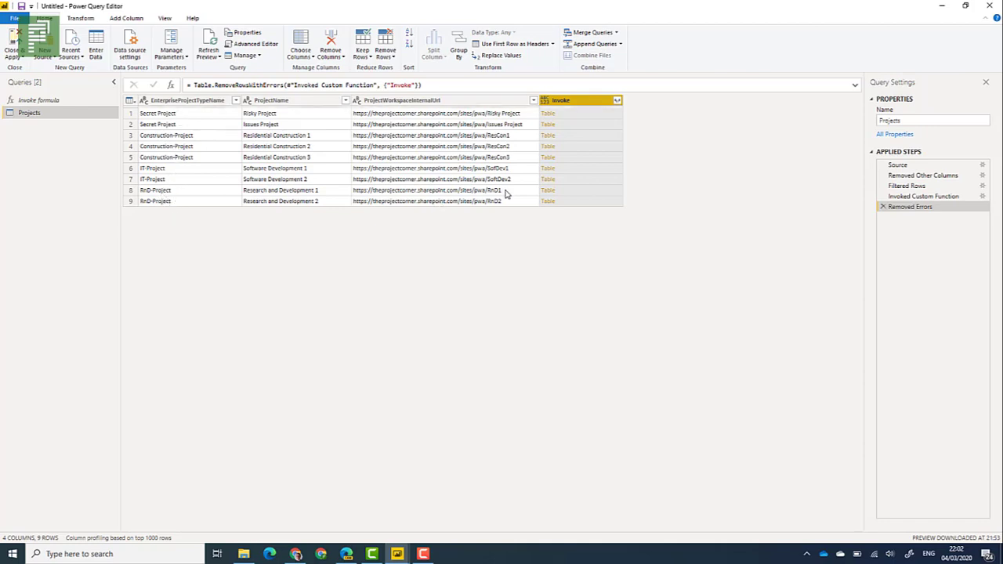
# - Expand Invoke into Extension, Size in KB and Size in MB columns, giving 125 rows
pyautogui.click(617, 101)
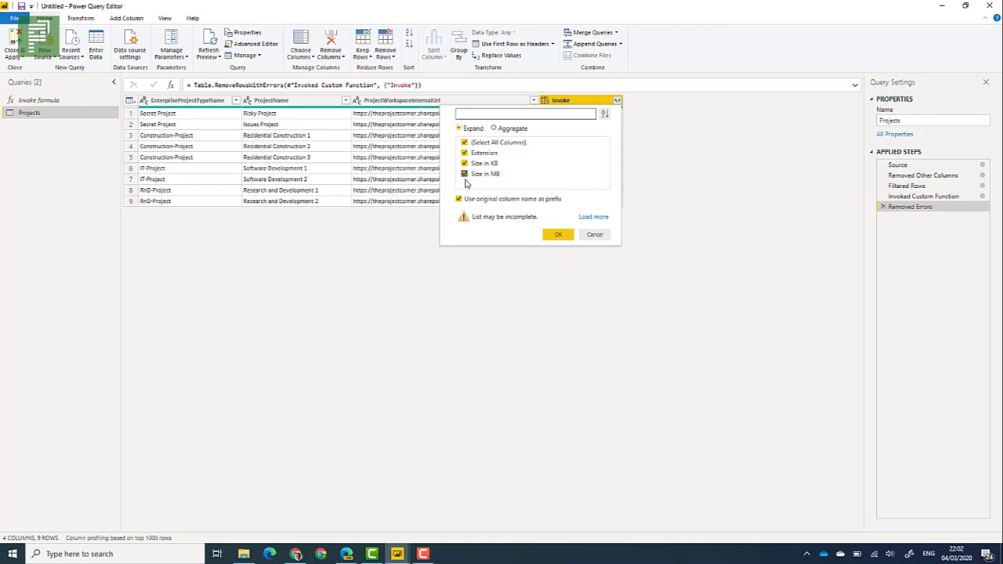
pyautogui.click(570, 238)
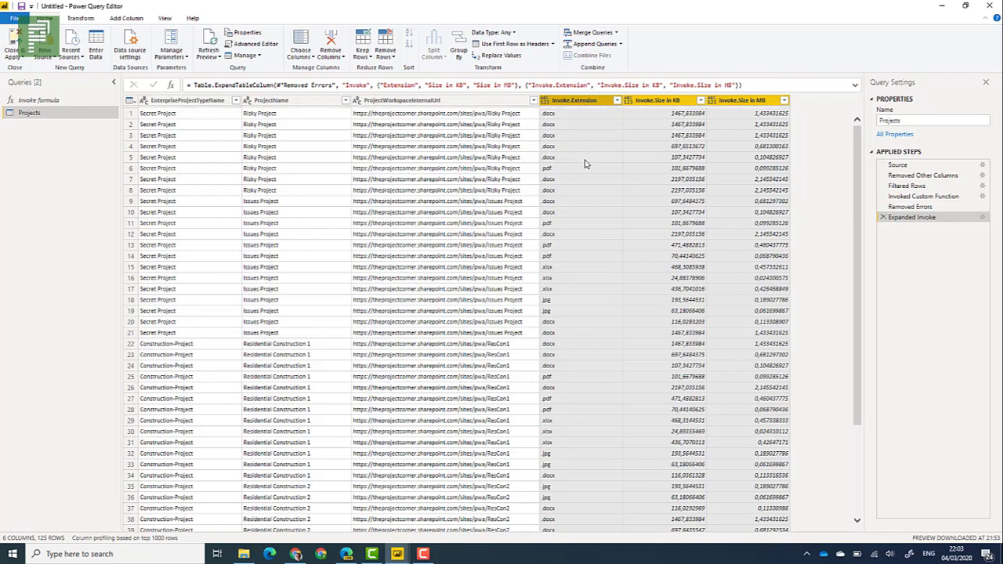
# - Change Invoke.Size in KB and Invoke.Size in MB to the Whole Number data type
pyautogui.click(556, 158)
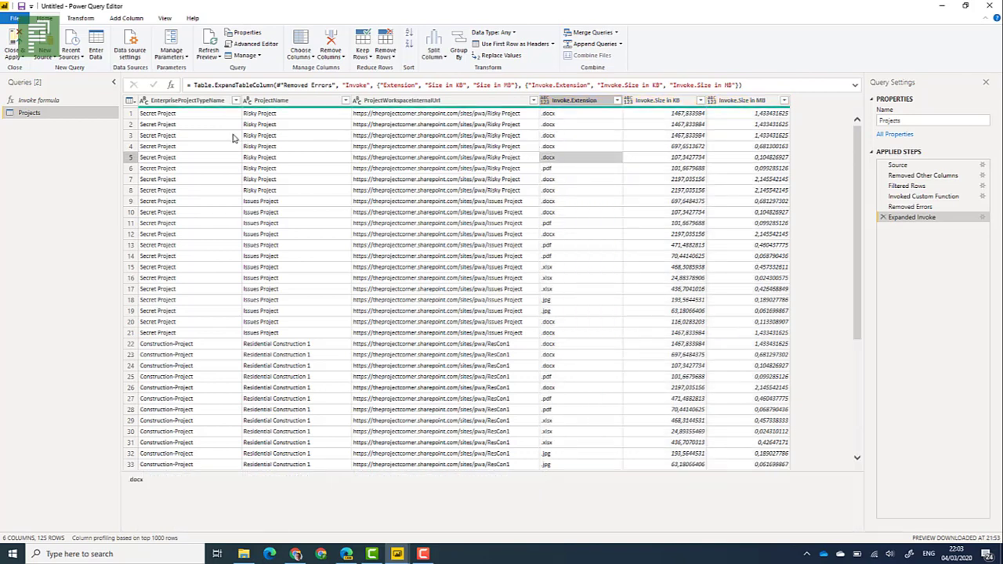
pyautogui.click(291, 161)
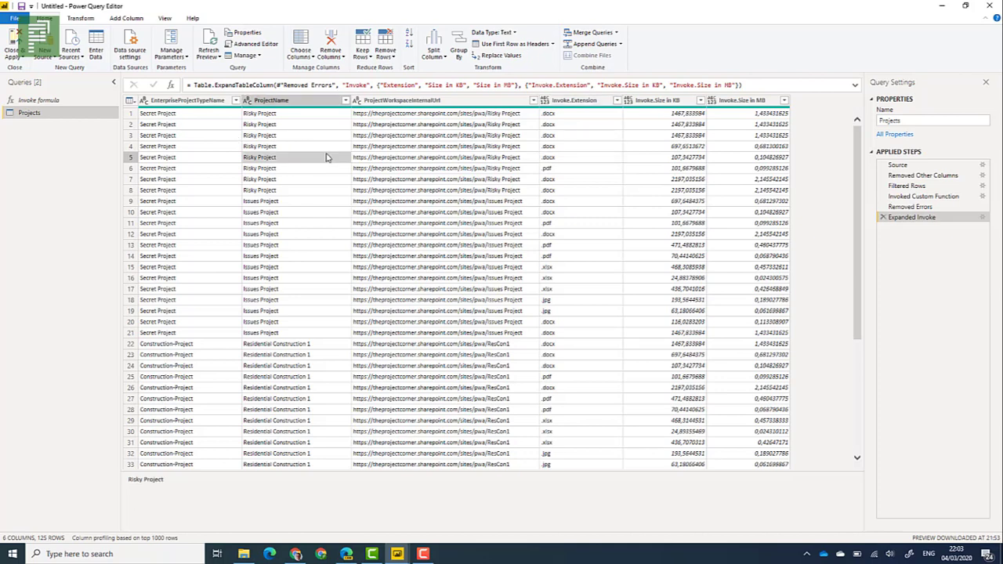
pyautogui.click(564, 365)
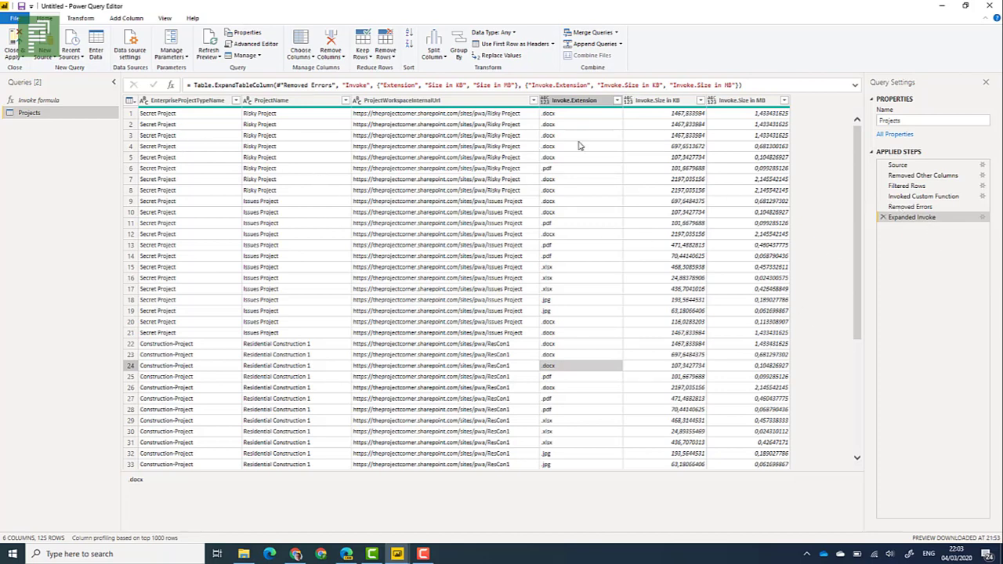
pyautogui.click(648, 102)
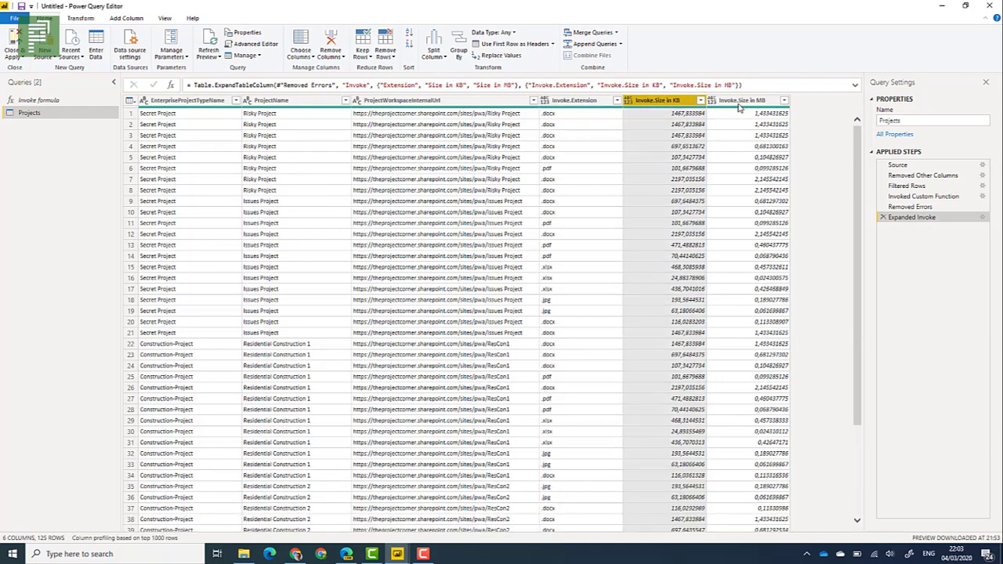
pyautogui.keyDown('ctrl'); pyautogui.click(737, 102); pyautogui.keyUp('ctrl')
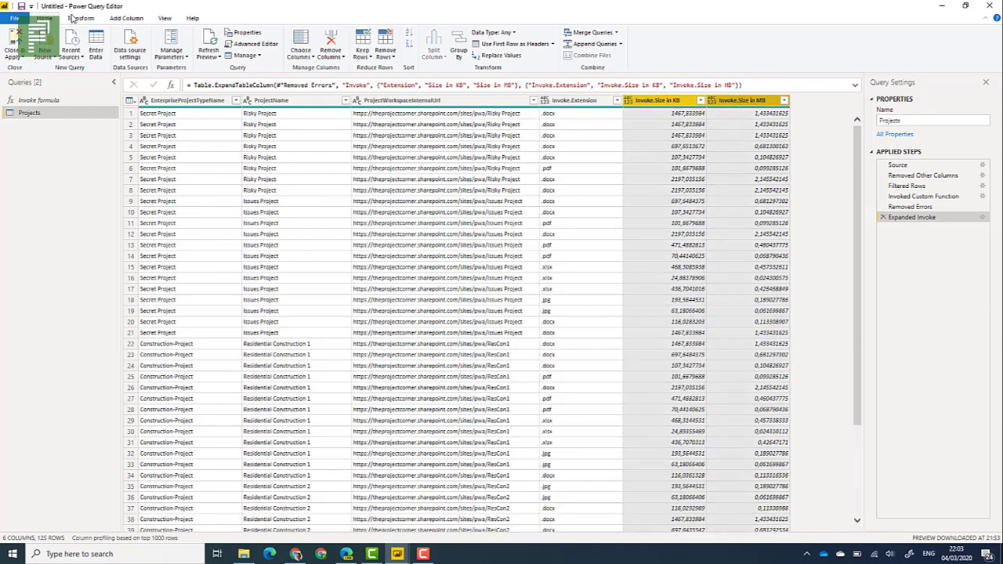
pyautogui.click(72, 17)
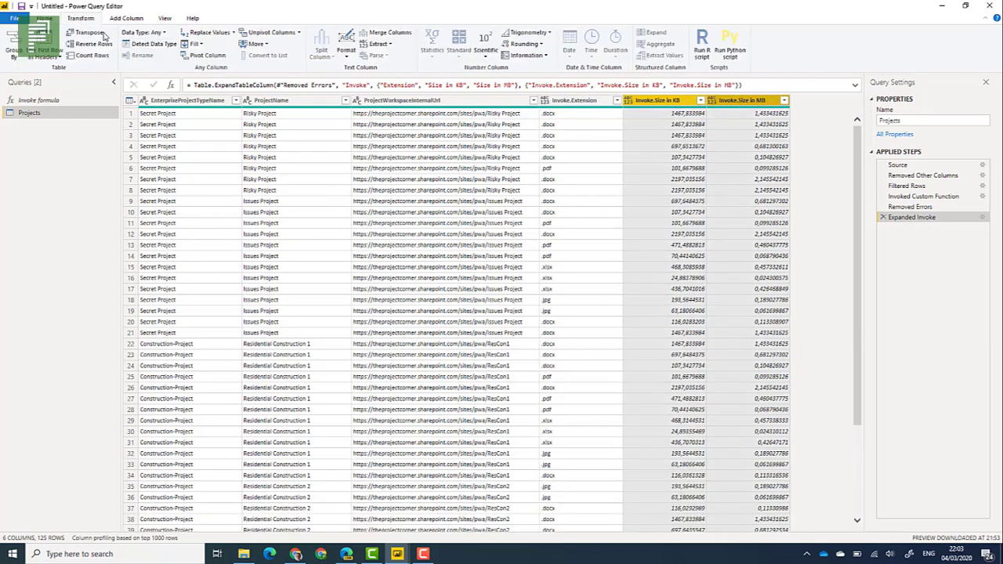
pyautogui.click(141, 32)
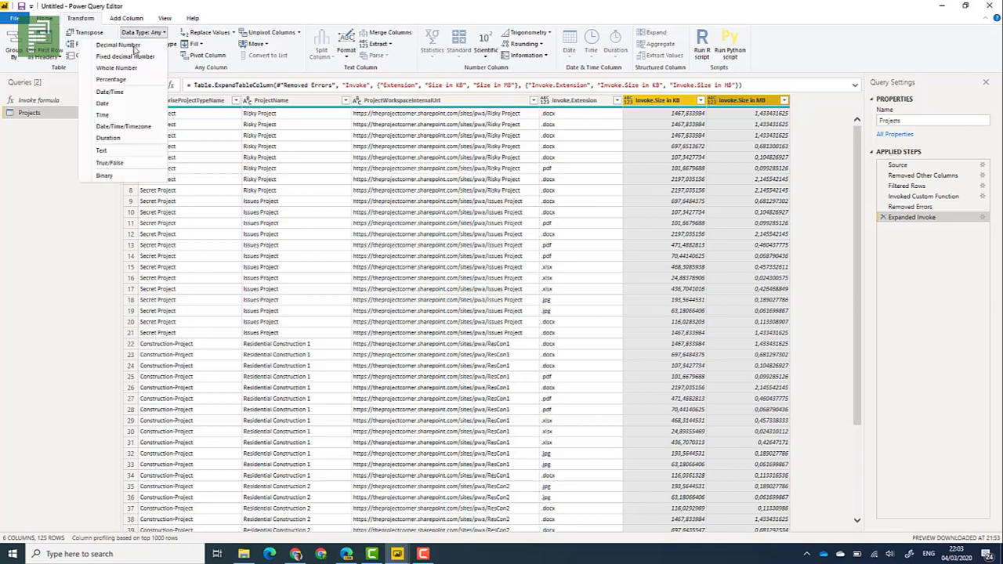
pyautogui.click(116, 68)
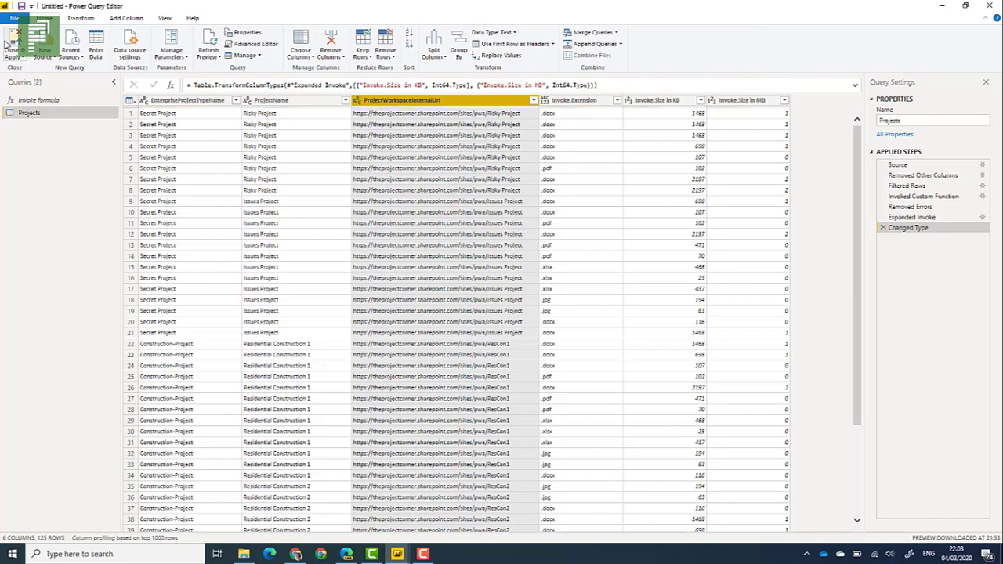
# - Apply the query changes and build a table of Invoke.Extension alongside its count
pyautogui.click(15, 50)
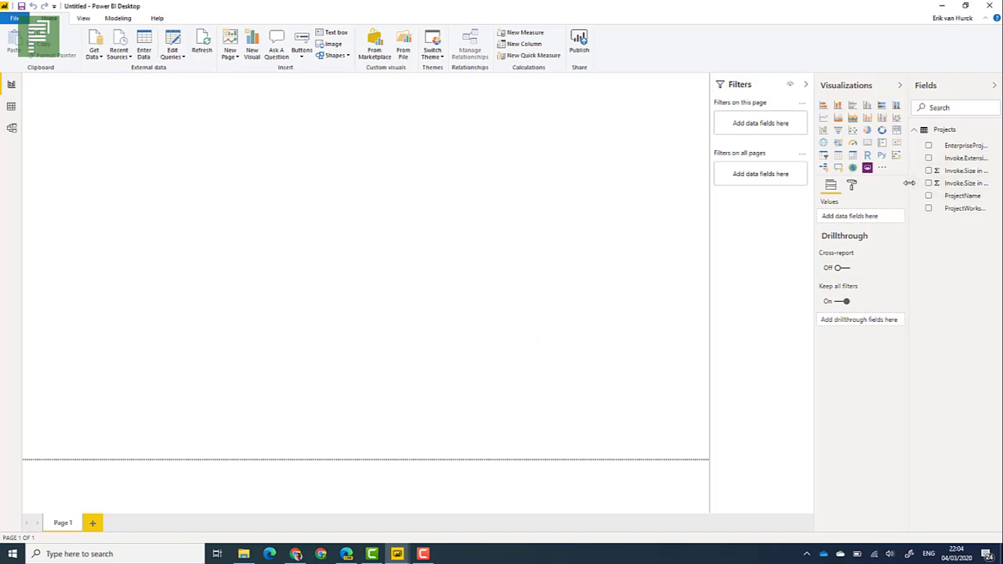
pyautogui.moveTo(908, 183); pyautogui.dragTo(837, 177)
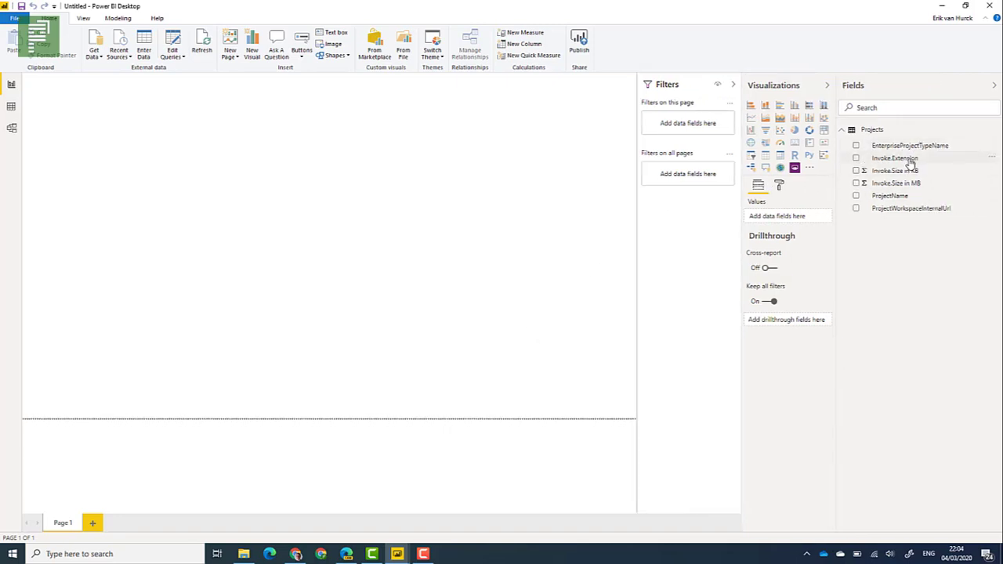
pyautogui.moveTo(886, 159); pyautogui.dragTo(338, 159)
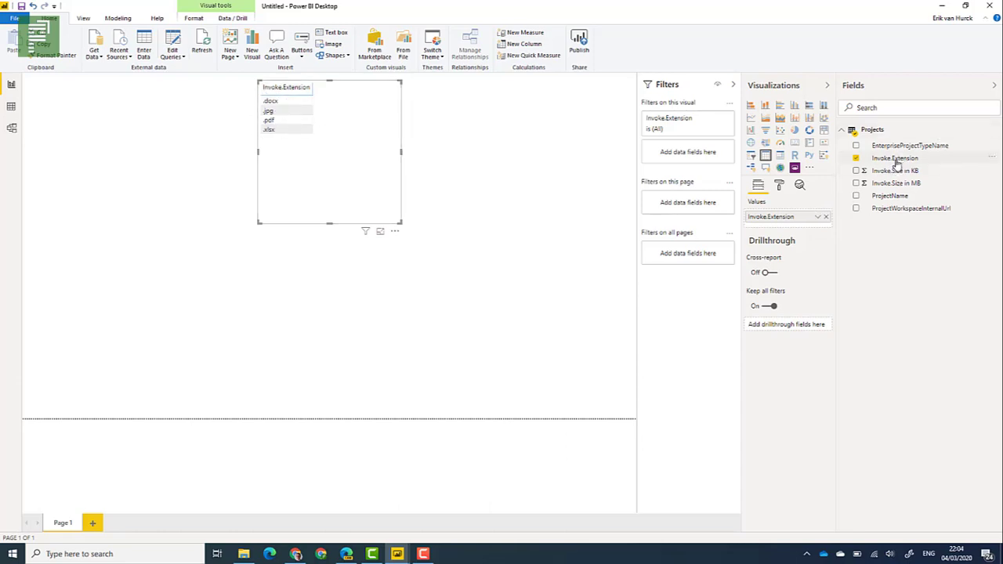
pyautogui.moveTo(897, 162); pyautogui.dragTo(813, 229)
pyautogui.moveTo(873, 164); pyautogui.dragTo(799, 223)
pyautogui.click(817, 230)
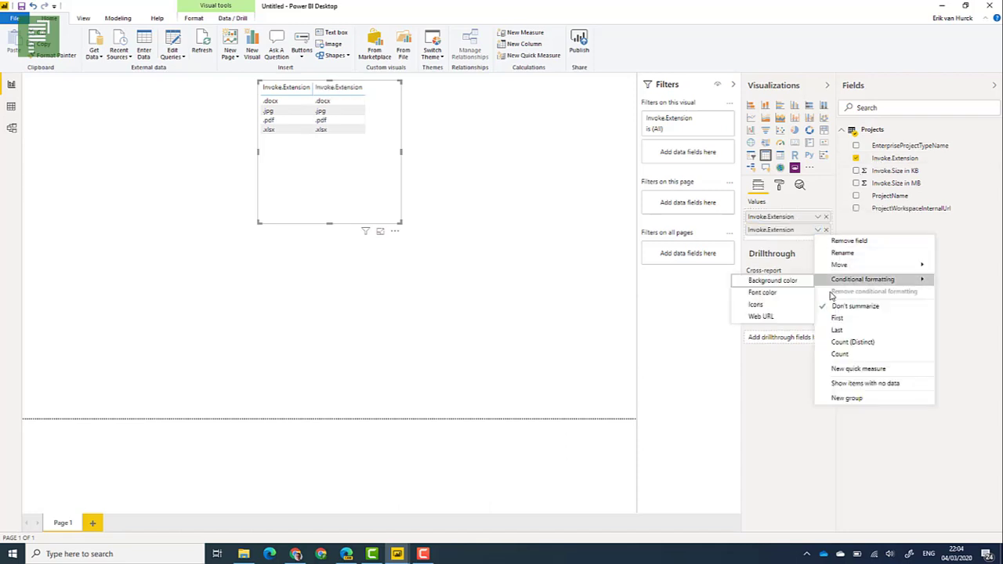
pyautogui.click(846, 359)
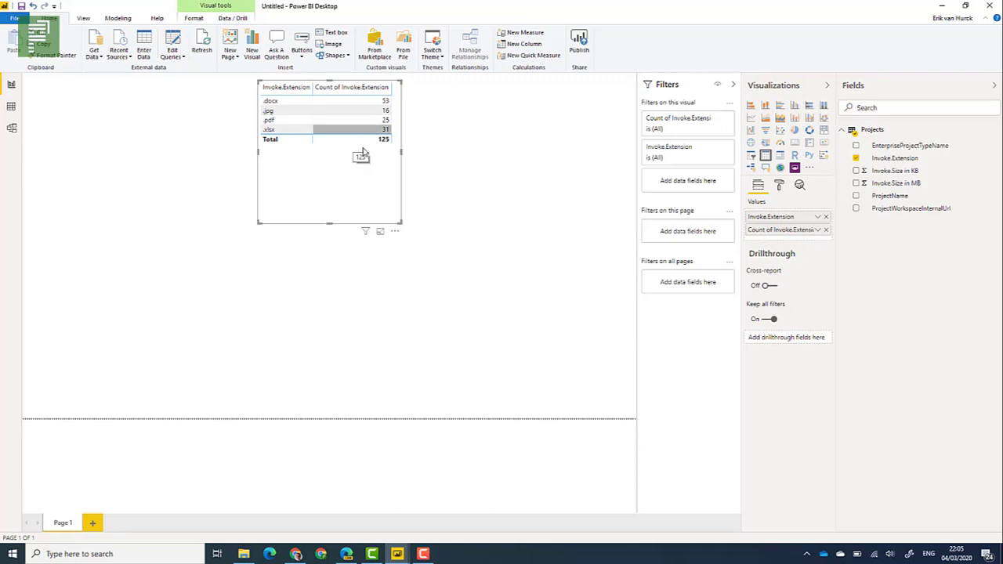
# - Move the extension table to the top-left and shorten it to fit its four rows
pyautogui.moveTo(376, 180); pyautogui.dragTo(205, 173)
pyautogui.moveTo(119, 159); pyautogui.dragTo(101, 157)
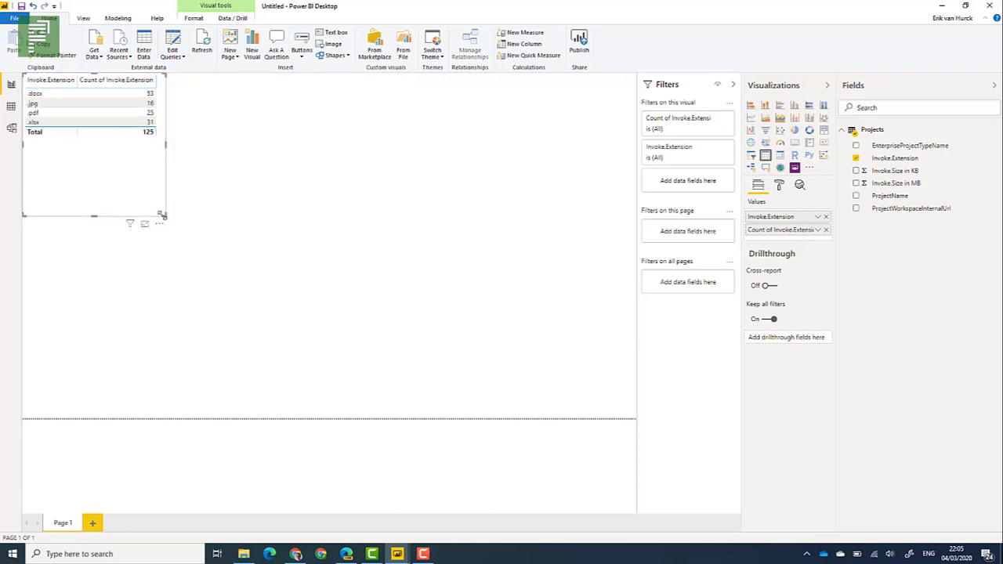
pyautogui.moveTo(161, 213); pyautogui.dragTo(160, 145)
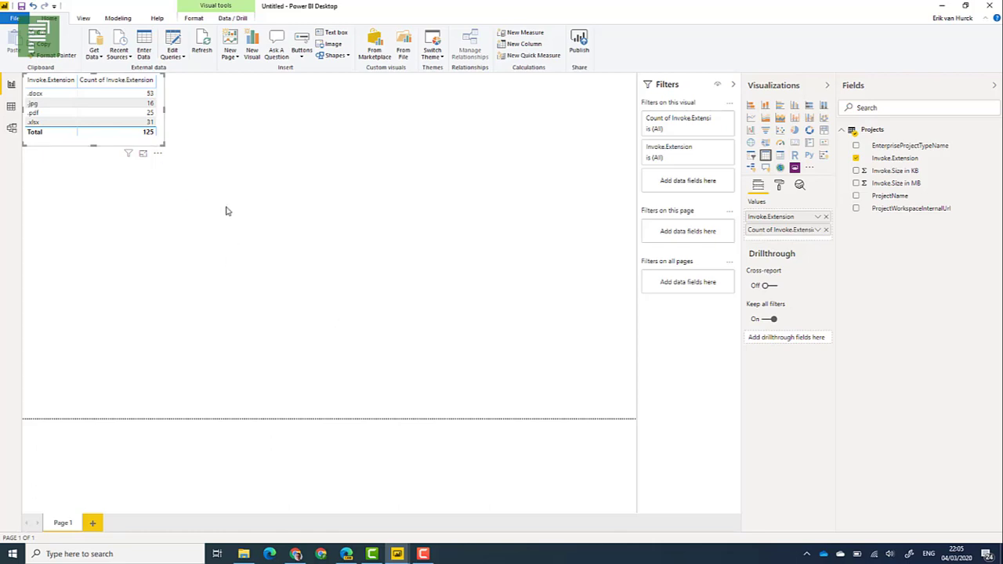
# - Add a shortened card showing total Invoke.Size in MB of 54
pyautogui.click(376, 203)
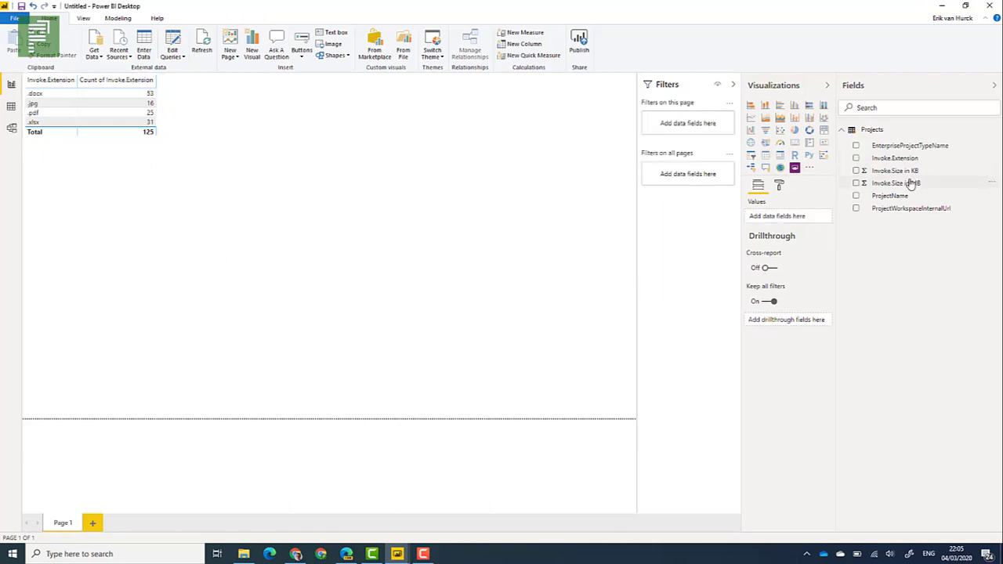
pyautogui.moveTo(905, 185); pyautogui.dragTo(564, 169)
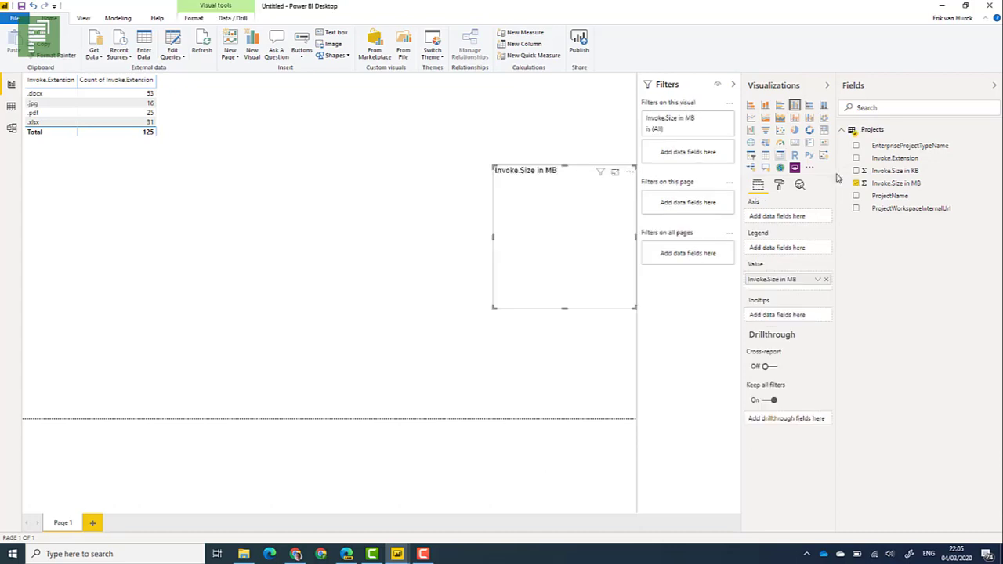
pyautogui.click(794, 143)
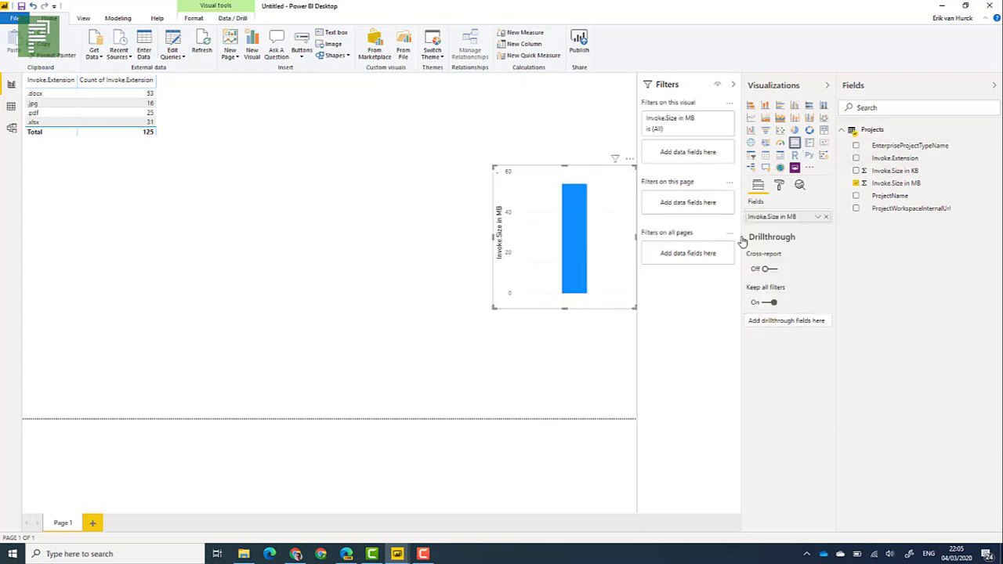
pyautogui.moveTo(564, 306); pyautogui.dragTo(561, 134)
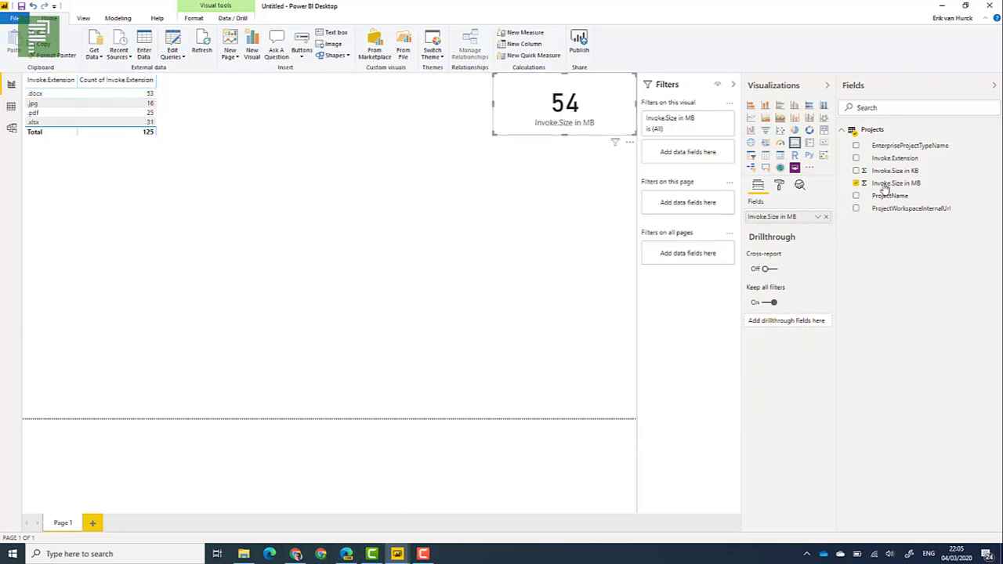
# - Build a ProjectName and workspace URL table and set the URL's data category to Web URL
pyautogui.moveTo(875, 197); pyautogui.dragTo(260, 213)
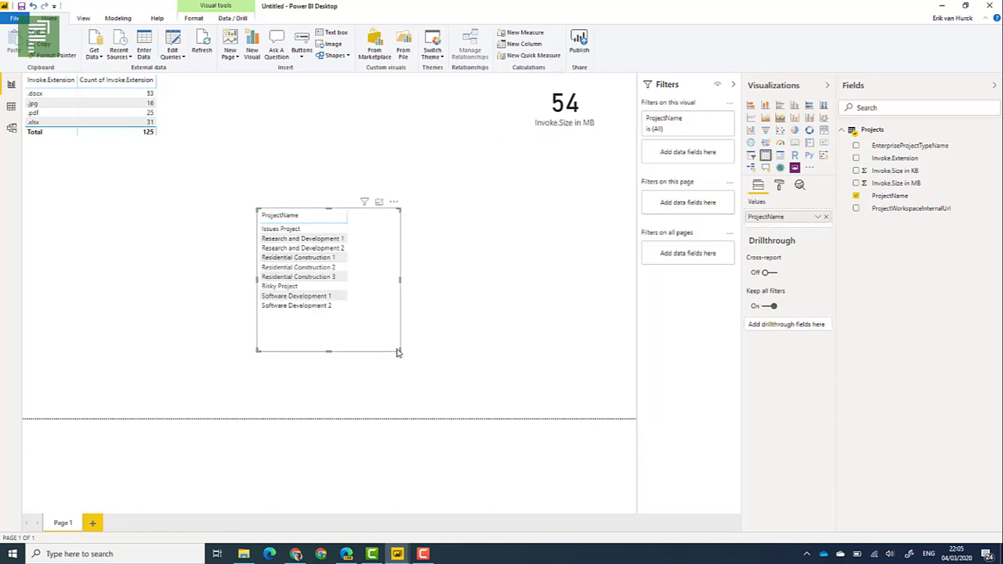
pyautogui.moveTo(397, 352); pyautogui.dragTo(487, 364)
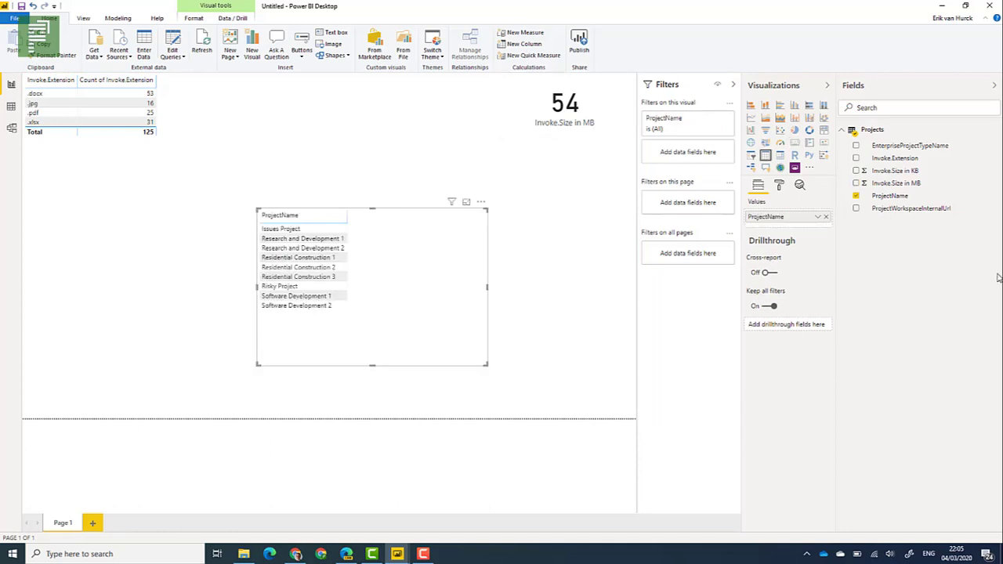
pyautogui.click(856, 208)
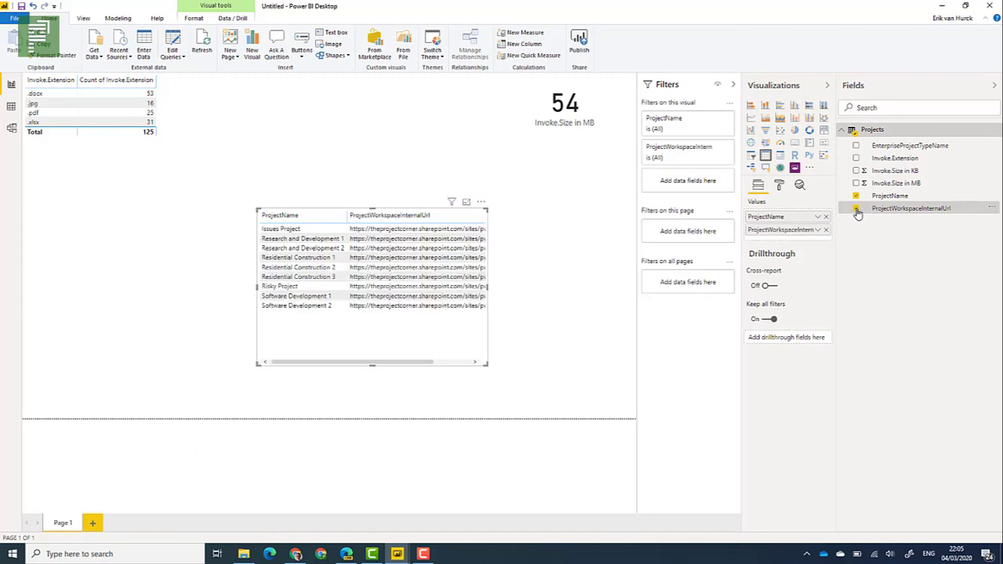
pyautogui.click(122, 19)
pyautogui.click(314, 44)
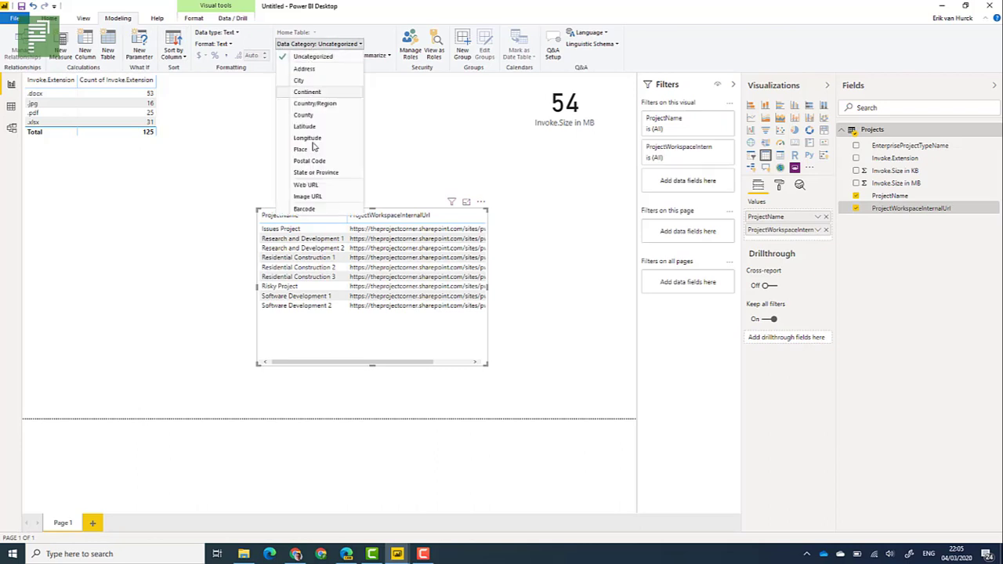
pyautogui.click(332, 188)
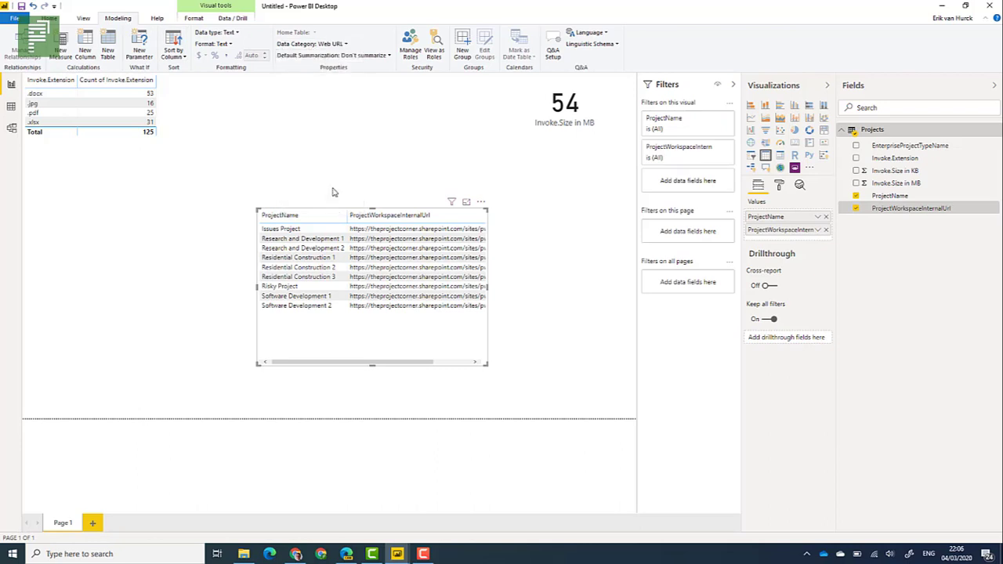
# - Show URL icons in the table and add Invoke.Size in MB, sorted largest first
pyautogui.click(780, 186)
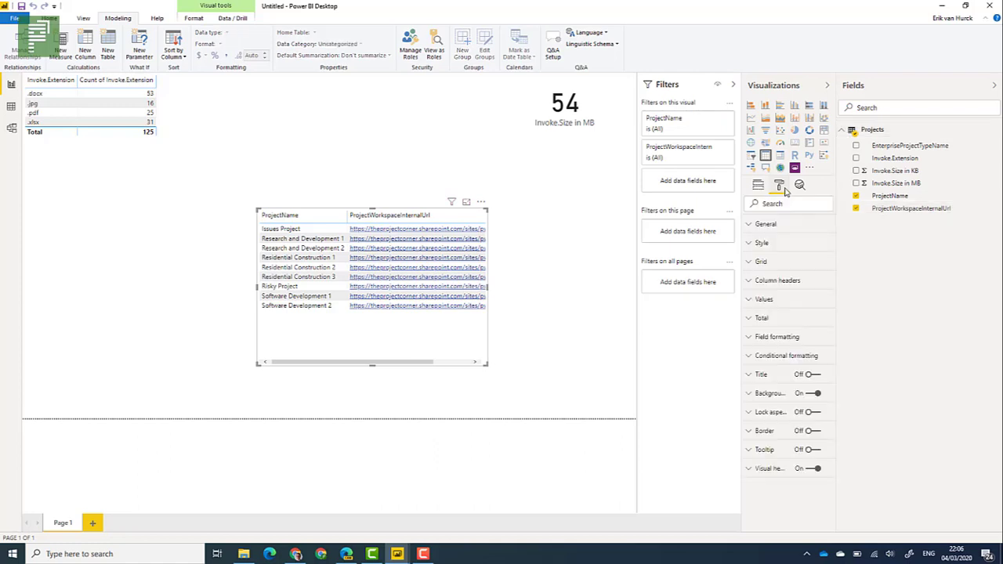
pyautogui.click(764, 299)
pyautogui.scroll(-1, 771, 439)
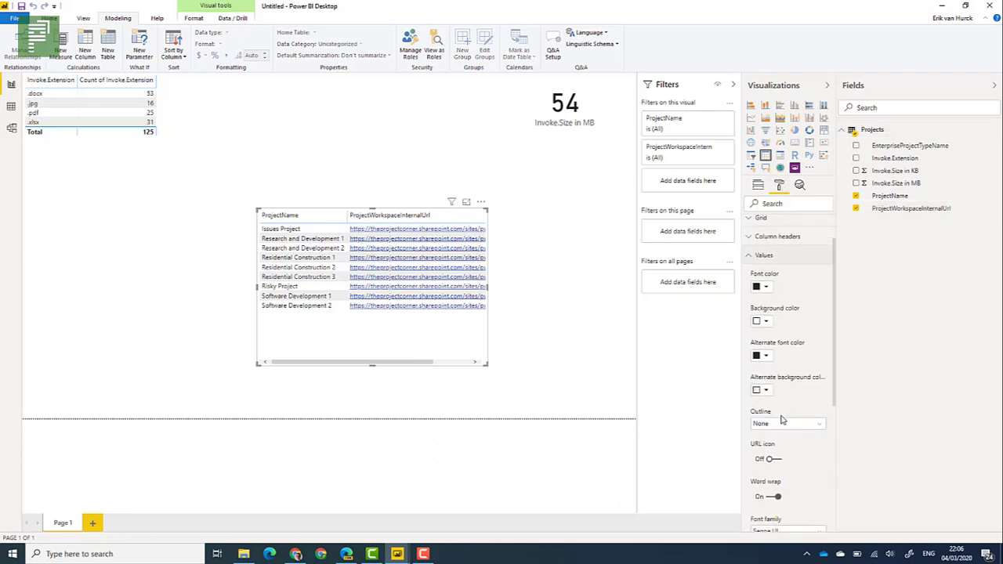
pyautogui.click(773, 460)
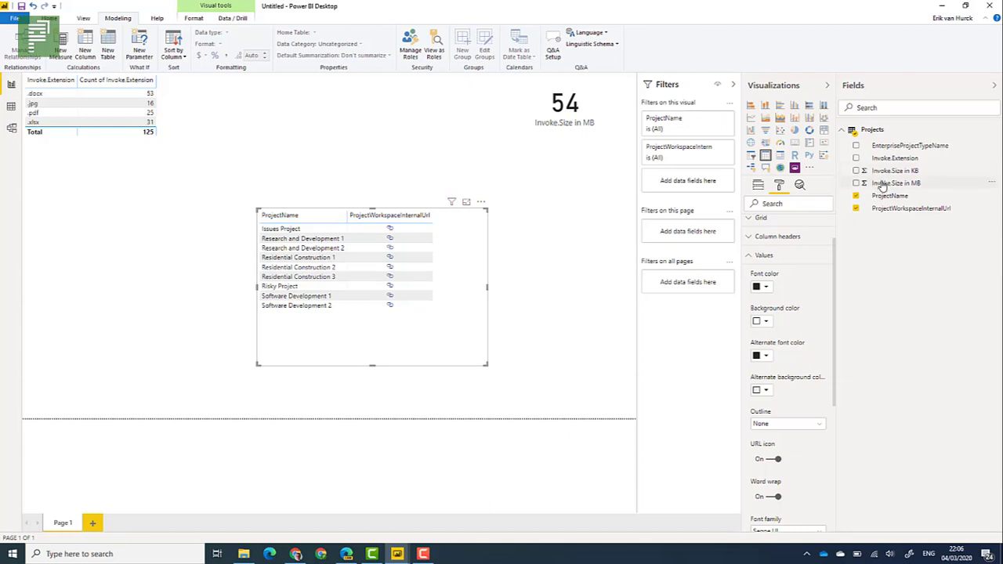
pyautogui.moveTo(883, 185); pyautogui.dragTo(445, 269)
pyautogui.click(478, 216)
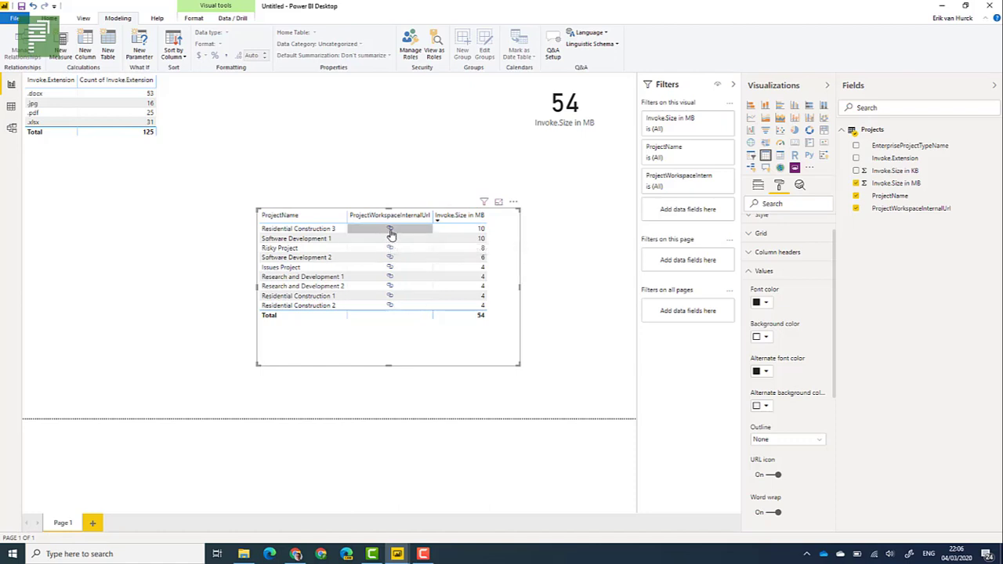
pyautogui.moveTo(390, 234)
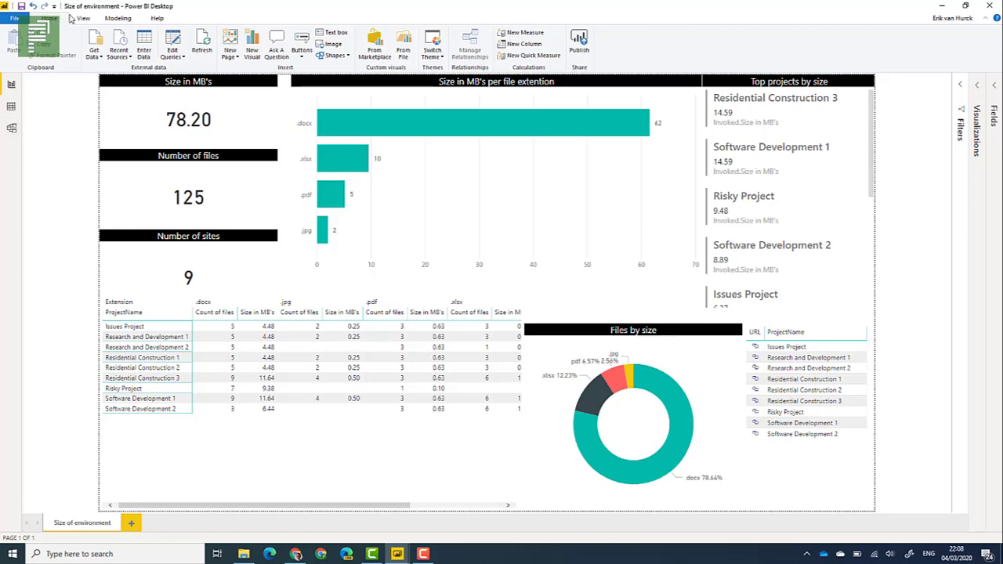
# - Look over the Modeling commands of the finished Size of environment report, then return to Home
pyautogui.click(114, 19)
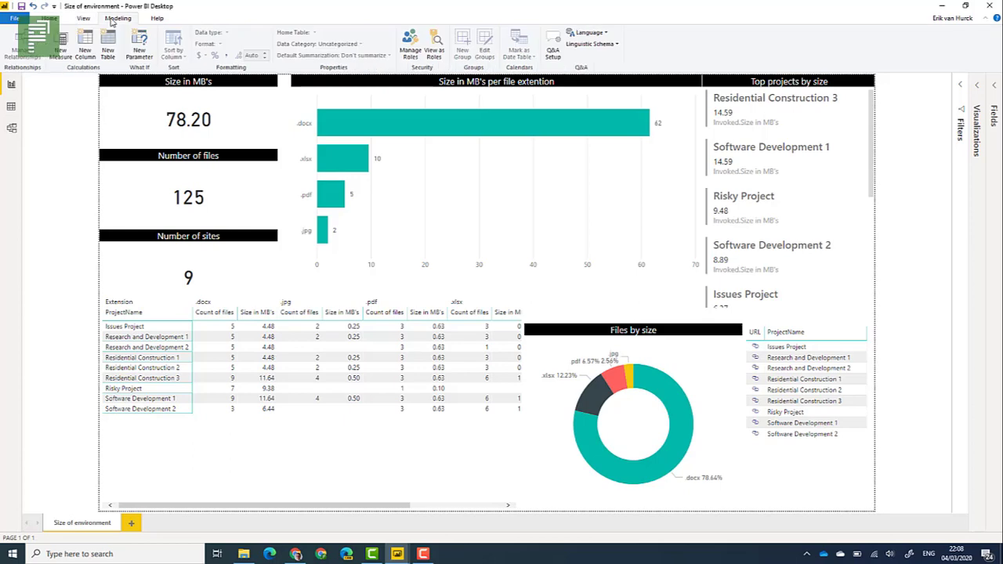
pyautogui.click(61, 19)
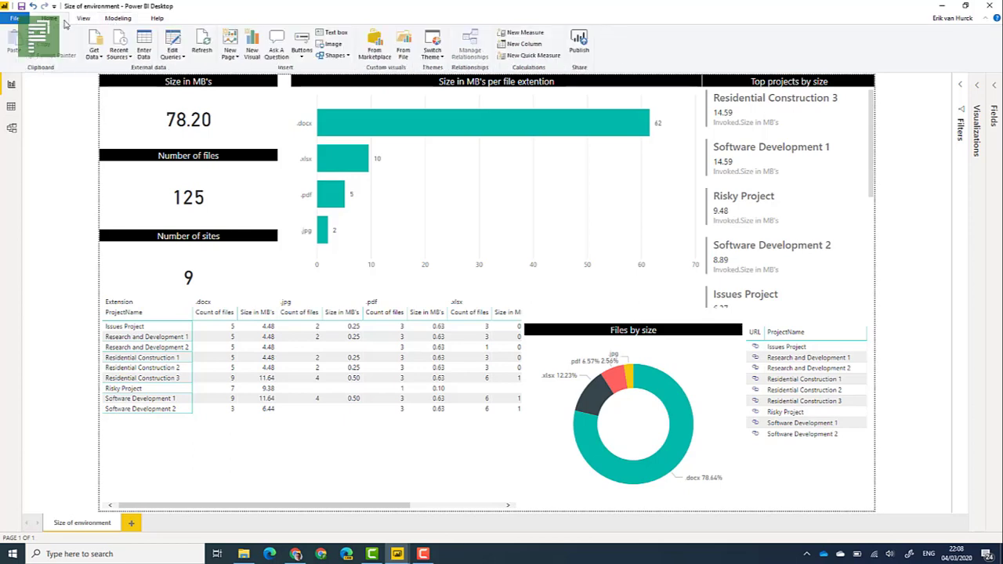
# - Review the report's data source settings, then launch Power Query Editor on the report's queries
pyautogui.click(179, 58)
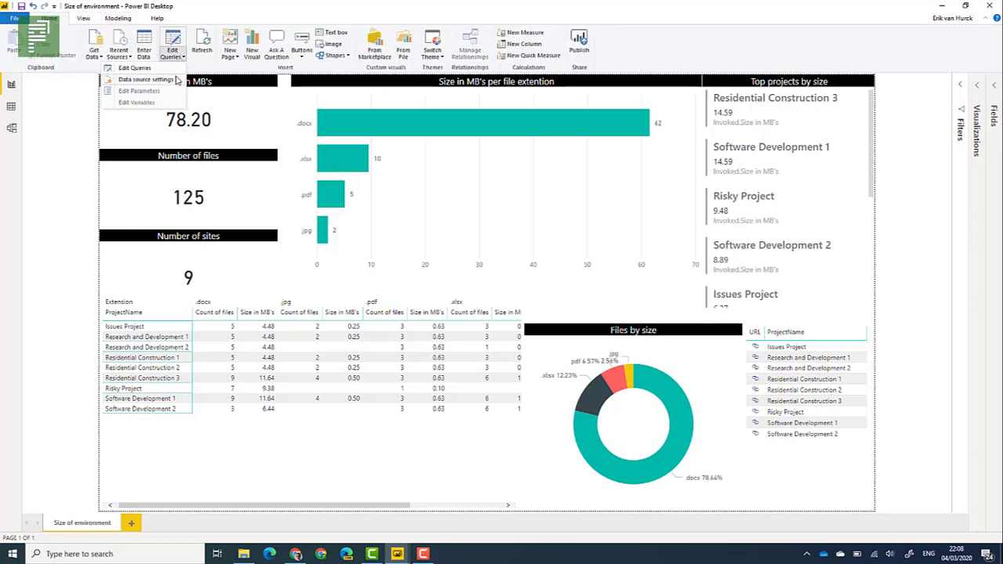
pyautogui.click(177, 80)
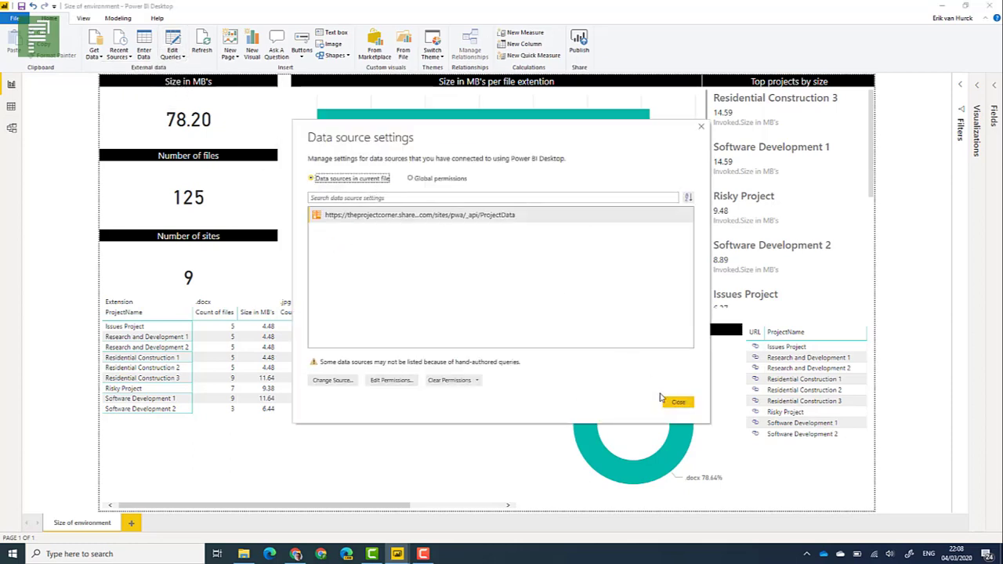
pyautogui.click(671, 402)
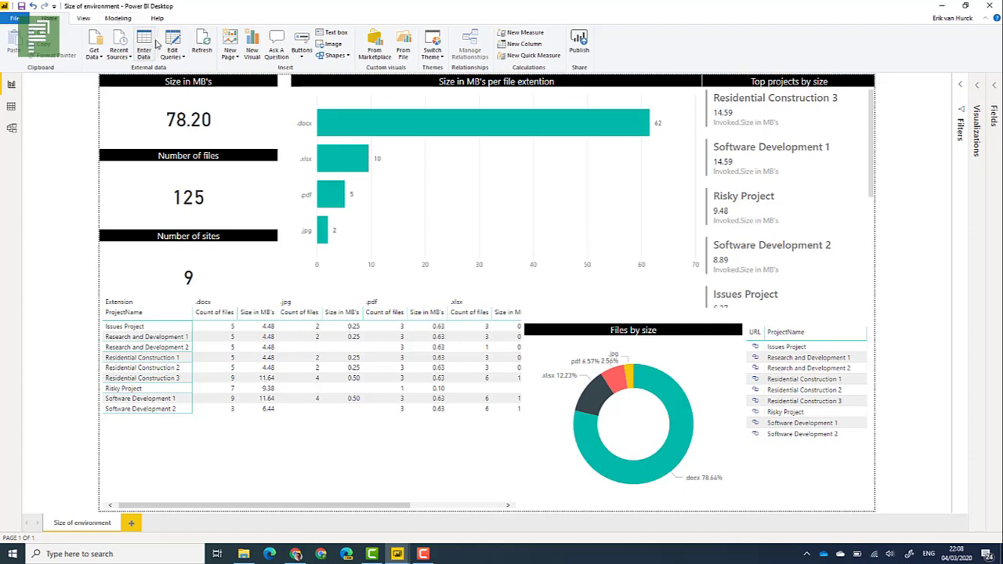
pyautogui.click(167, 40)
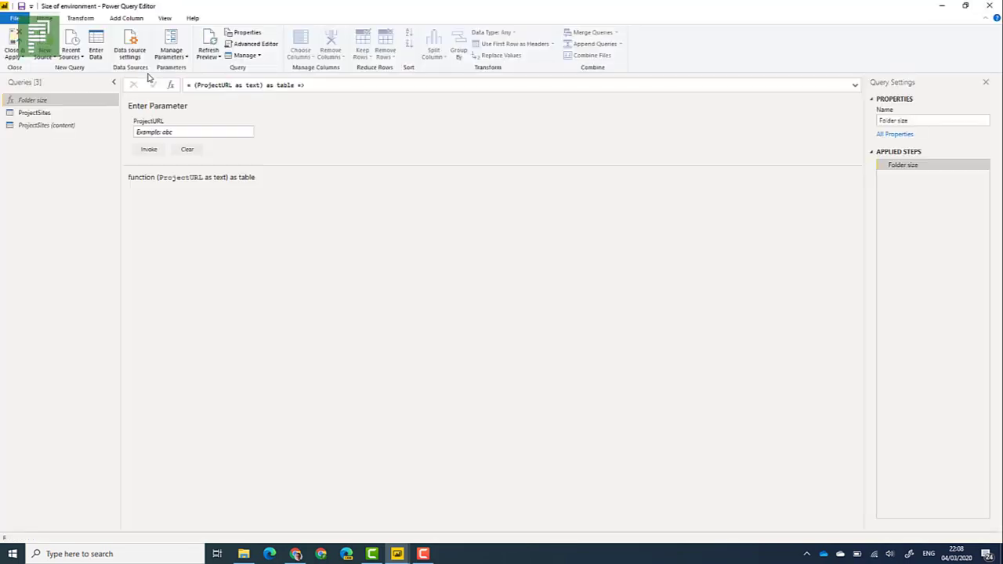
# - Select the ProjectSites query and inspect its OData feed source's SharePoint site URL without changing it
pyautogui.click(79, 114)
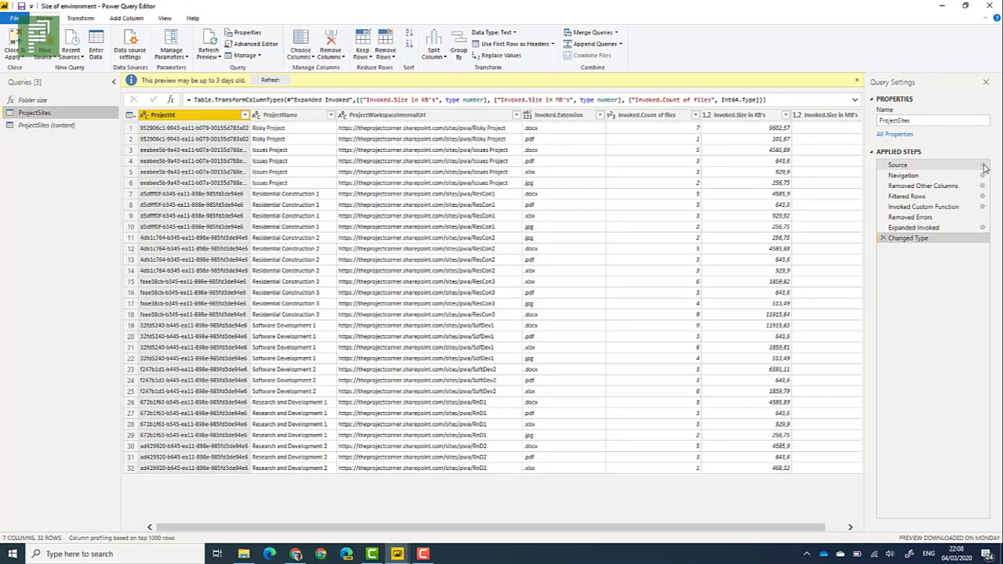
pyautogui.click(985, 166)
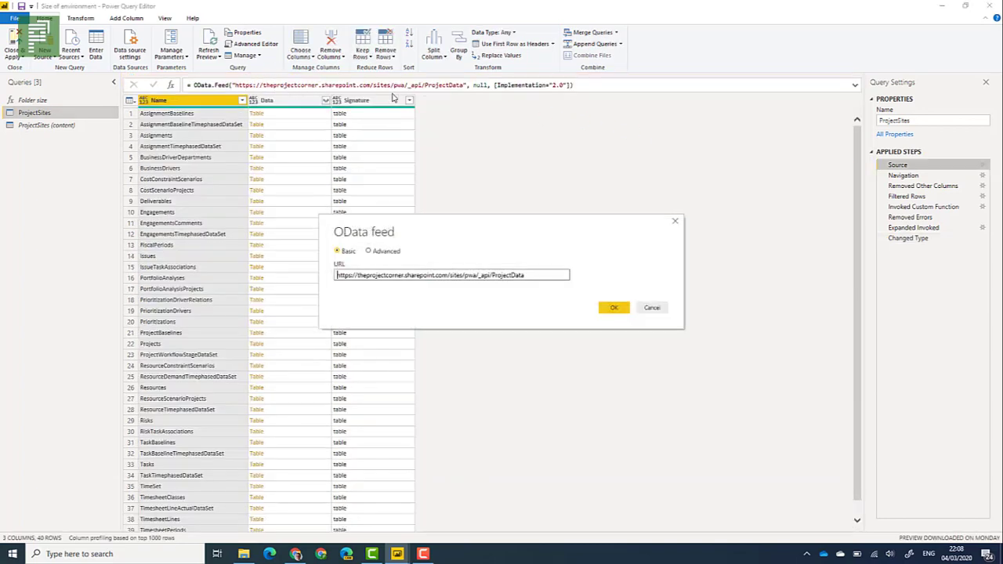
pyautogui.moveTo(477, 275); pyautogui.dragTo(275, 276)
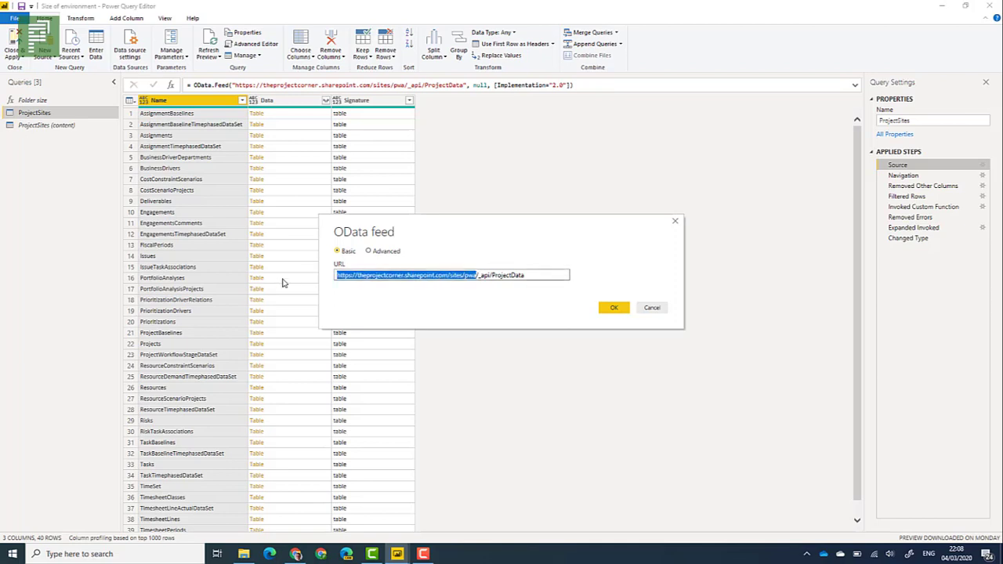
pyautogui.click(652, 307)
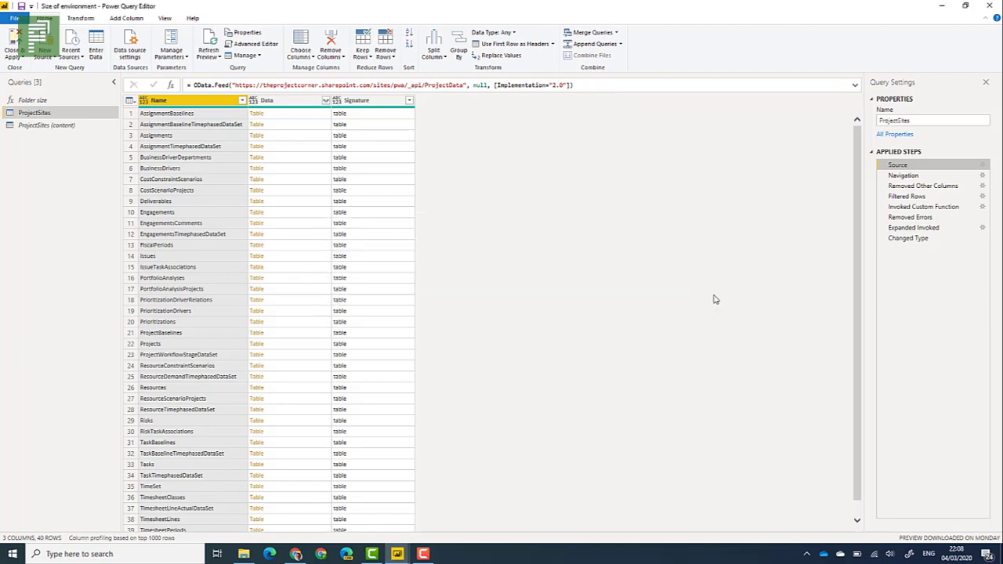
# - Step through ProjectSites' applied steps from Navigation to the final Changed Type table
pyautogui.click(908, 174)
pyautogui.click(915, 186)
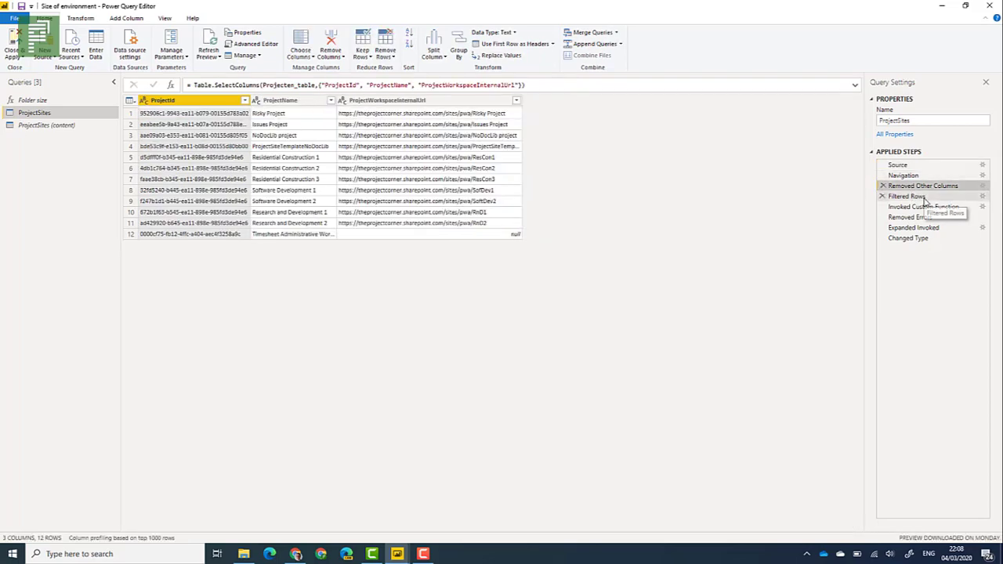
pyautogui.click(924, 197)
pyautogui.click(922, 207)
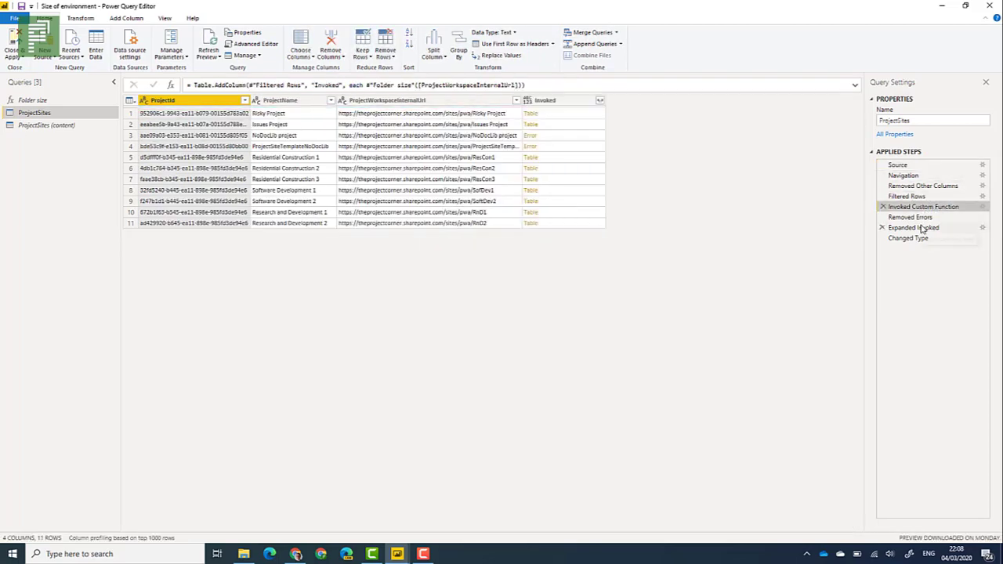
pyautogui.click(922, 228)
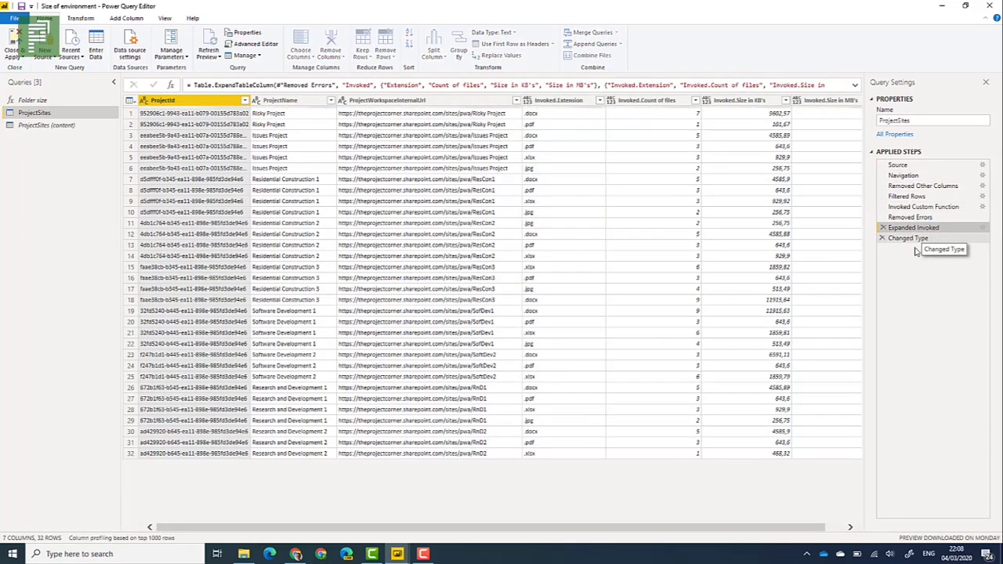
pyautogui.click(913, 242)
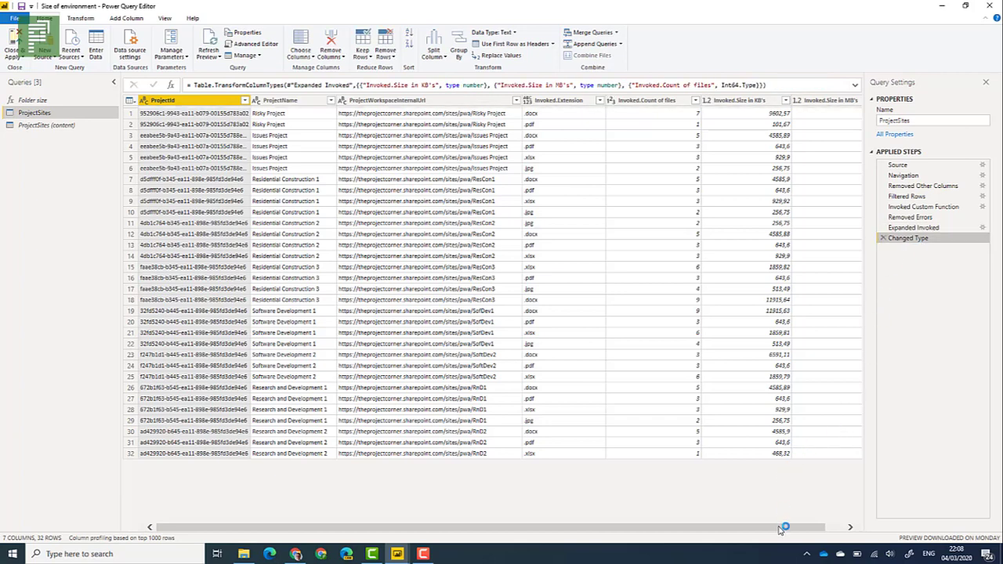
pyautogui.moveTo(780, 528); pyautogui.dragTo(846, 528)
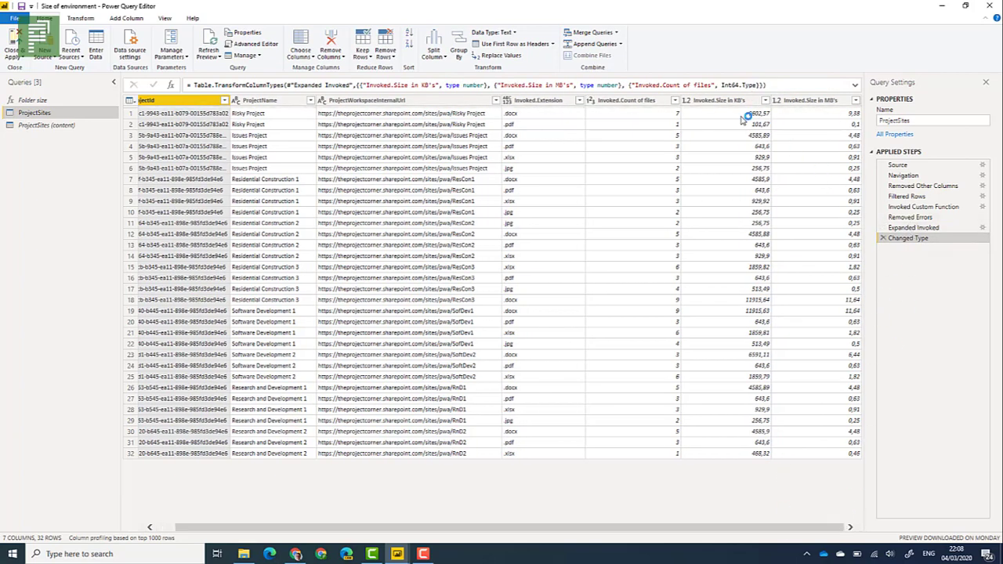
# - Check the Invoked.Size in MB's data type, glance at the Folder size function, and return to ProjectSites
pyautogui.click(836, 117)
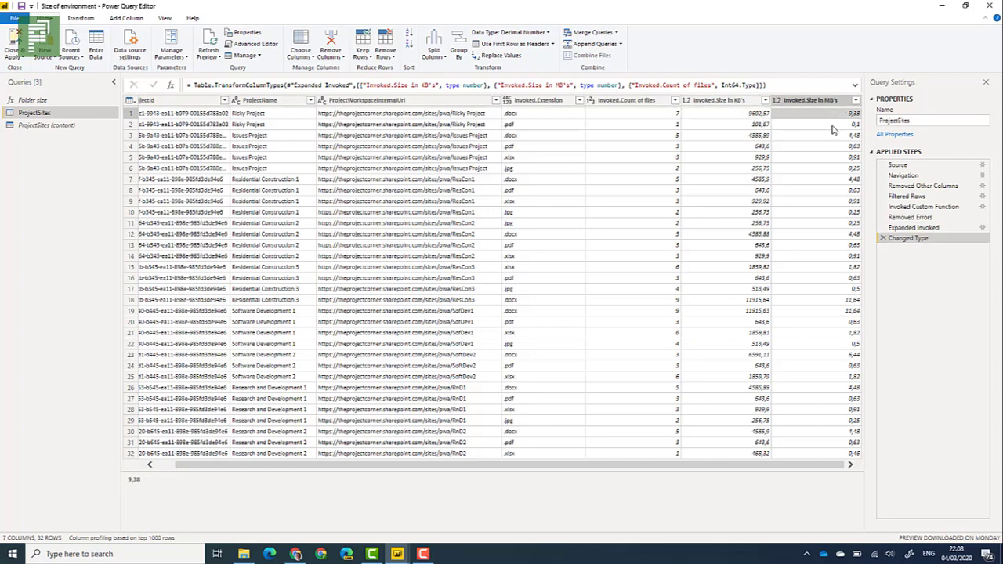
pyautogui.click(188, 102)
pyautogui.click(13, 57)
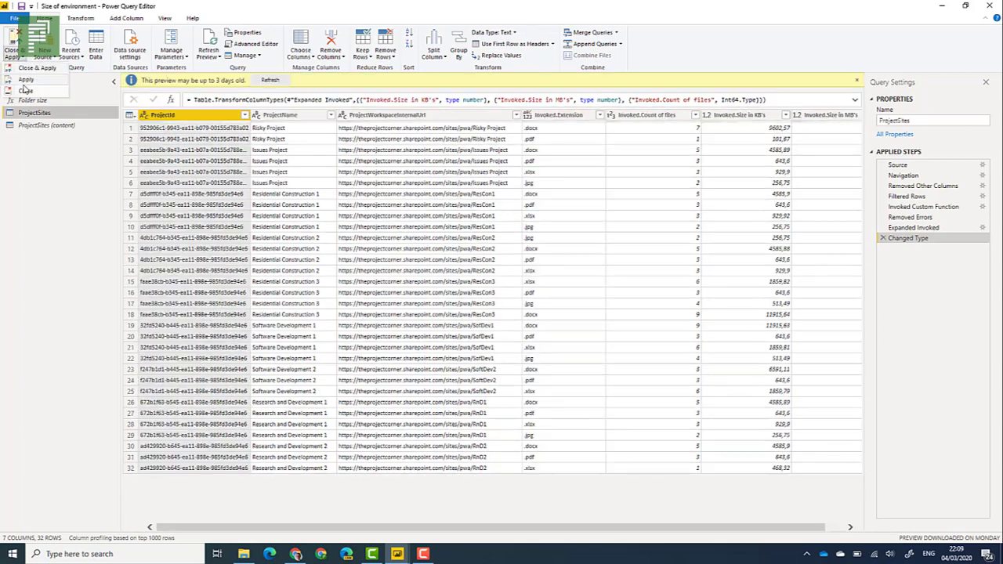
pyautogui.click(41, 133)
pyautogui.click(36, 101)
pyautogui.click(47, 113)
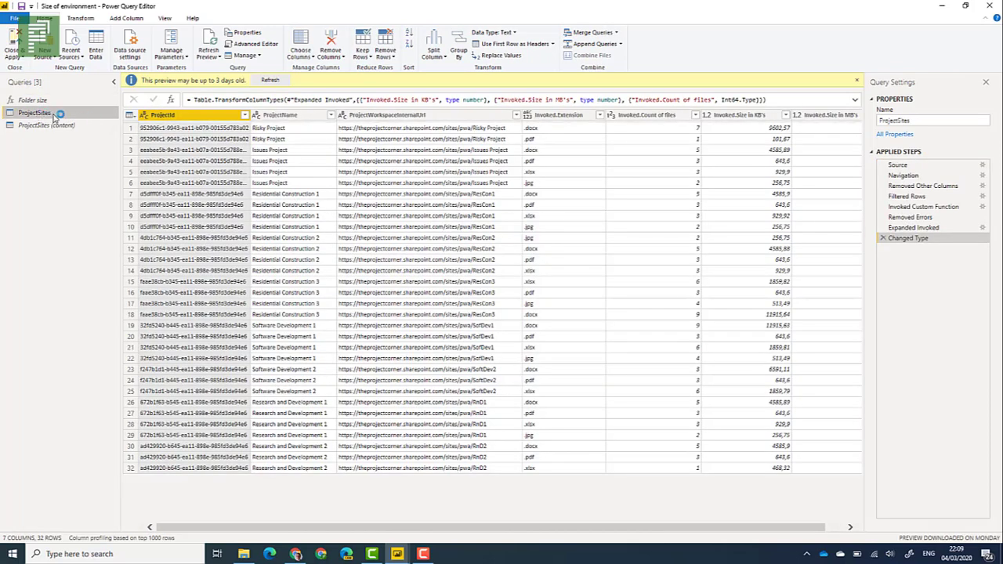
# - Show ProjectSites' M code in the Advanced Editor and highlight the SharePoint site URL in OData.Feed
pyautogui.click(268, 44)
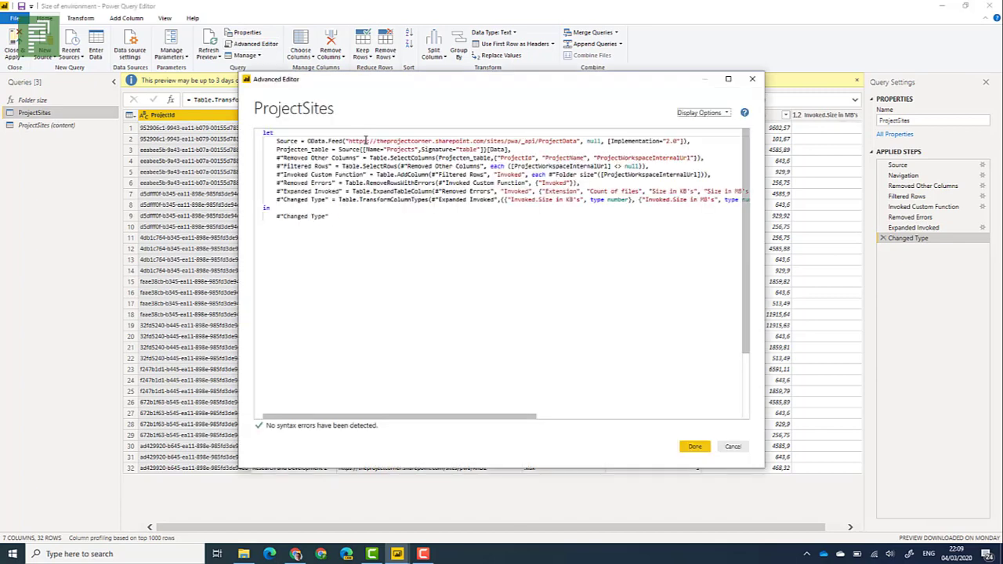
pyautogui.moveTo(349, 141); pyautogui.dragTo(520, 141)
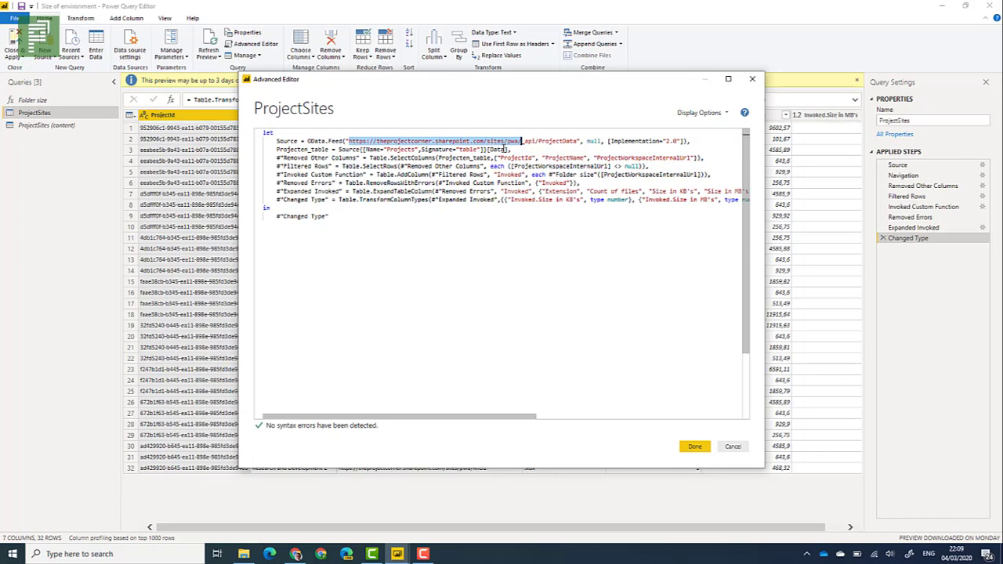